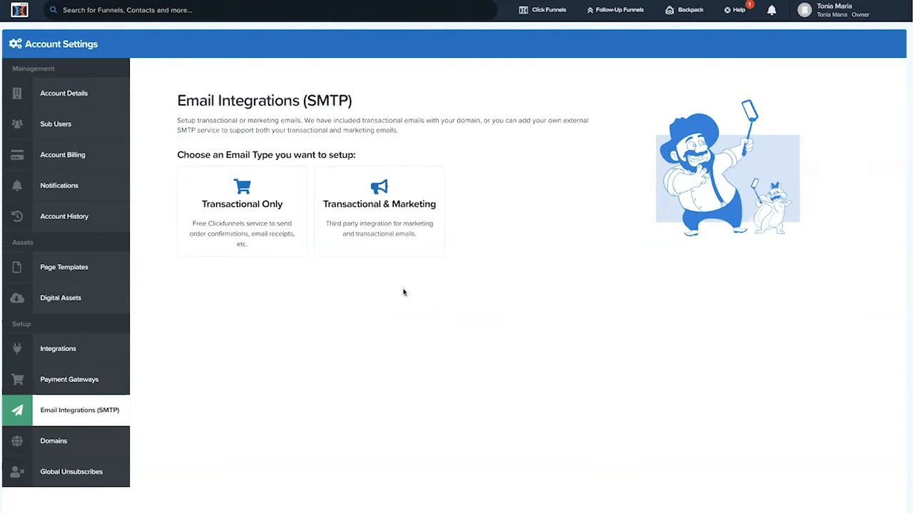
# Step: Choose the Transactional & Marketing email type and select the SendGrid webhook URL in the new SMTP integration
pyautogui.click(376, 214)
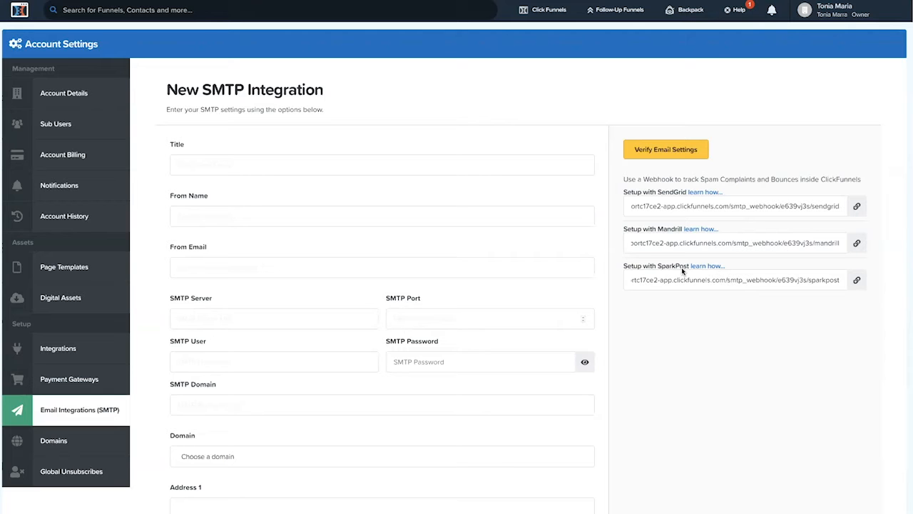
pyautogui.scroll(-1, 621, 306)
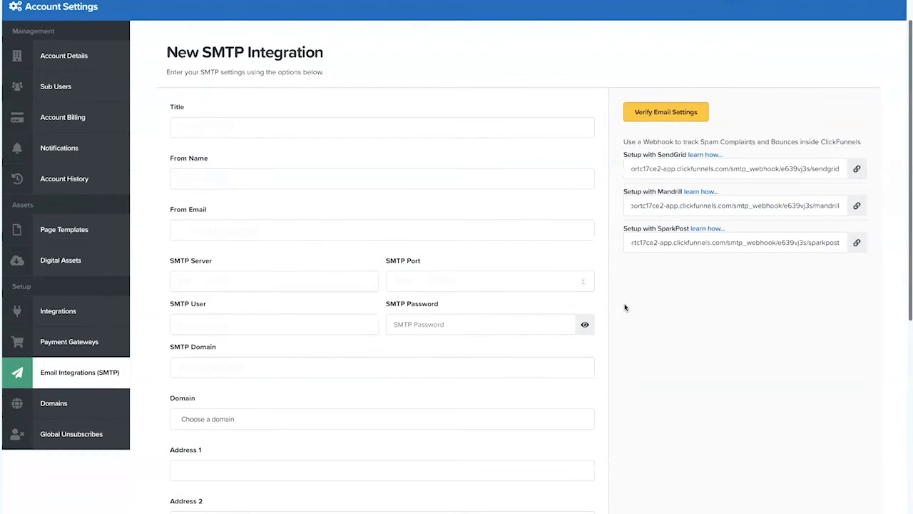
pyautogui.scroll(1, 645, 499)
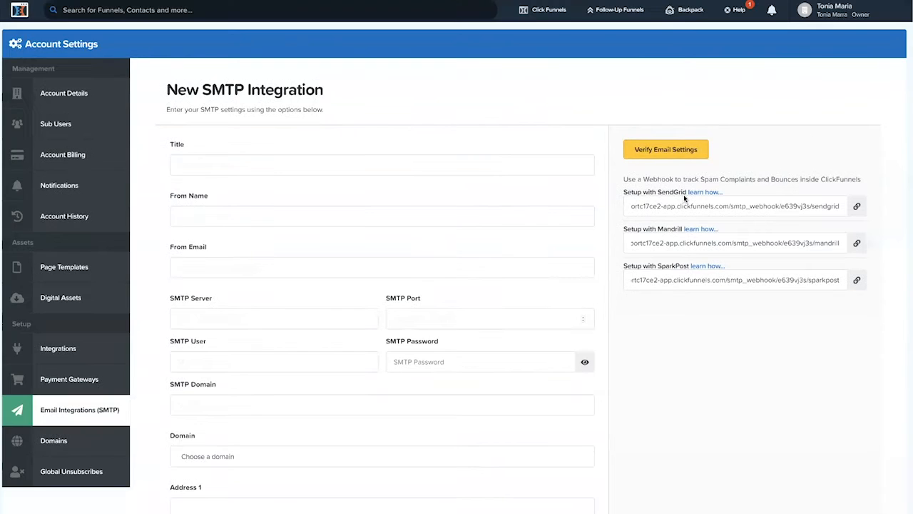
pyautogui.click(675, 192)
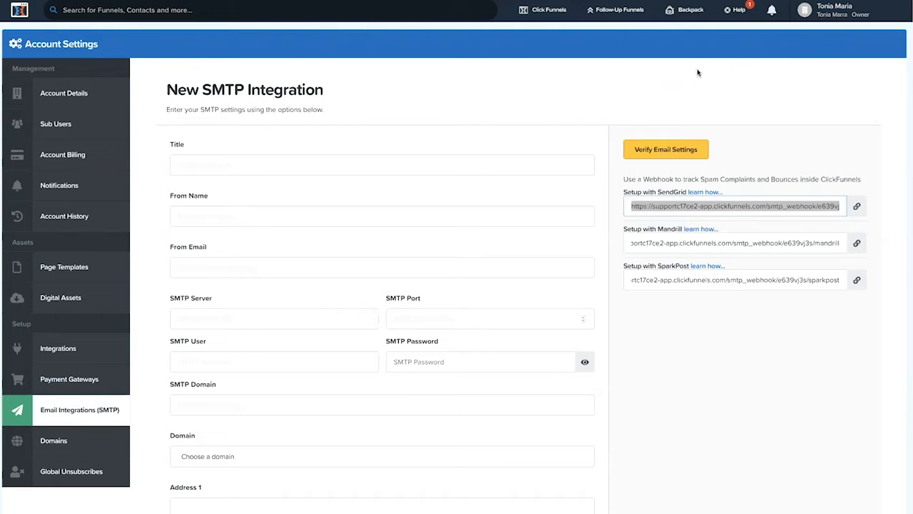
# Step: Open a new browser tab and search for sendgrid
pyautogui.click(642, 89)
pyautogui.press('super+t')
pyautogui.write('sendgrid')
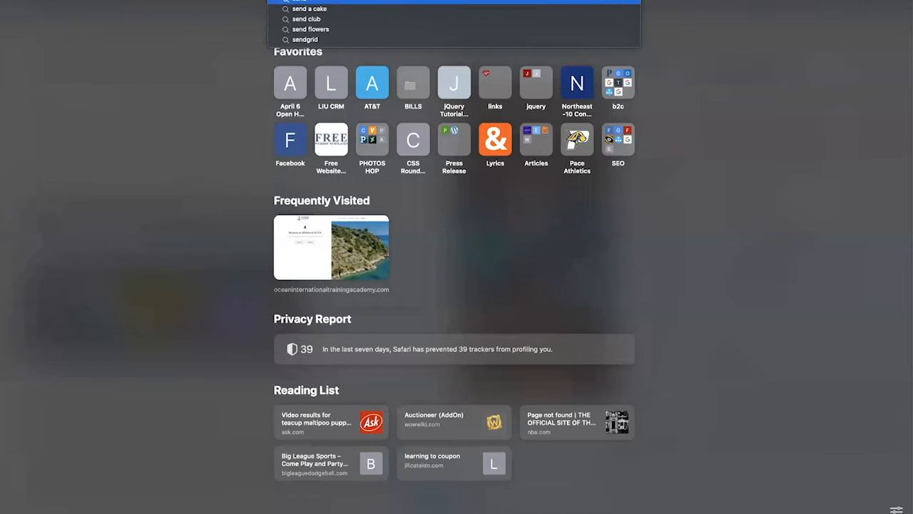
pyautogui.press('Return')
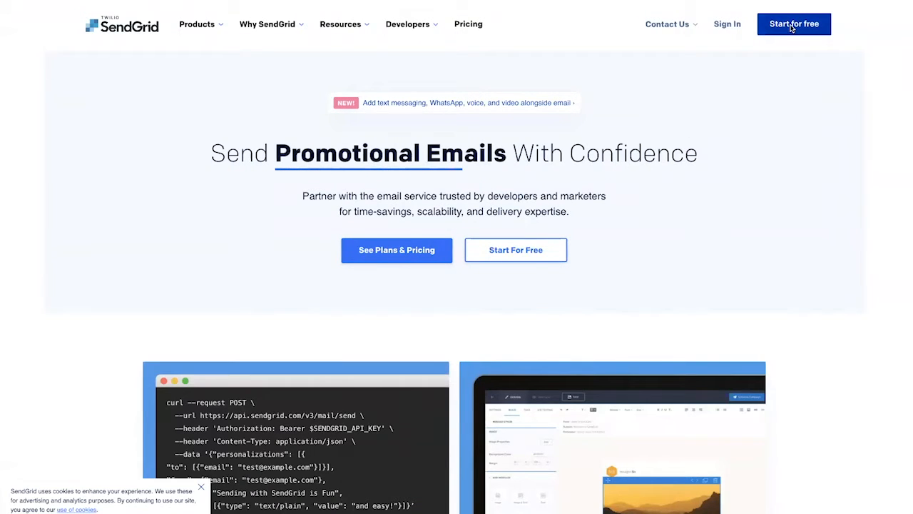
# Step: Go to the SendGrid account dashboard and start creating a single sender
pyautogui.click(790, 26)
pyautogui.click(300, 174)
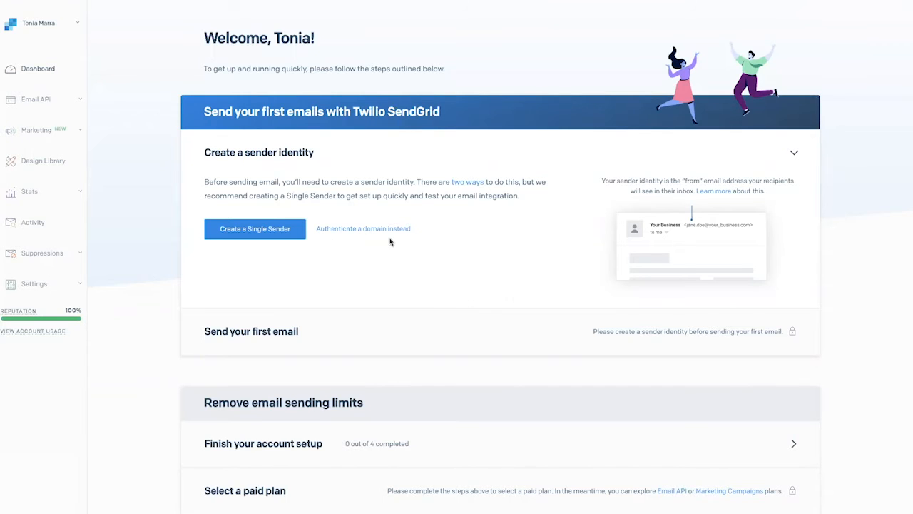
pyautogui.click(238, 234)
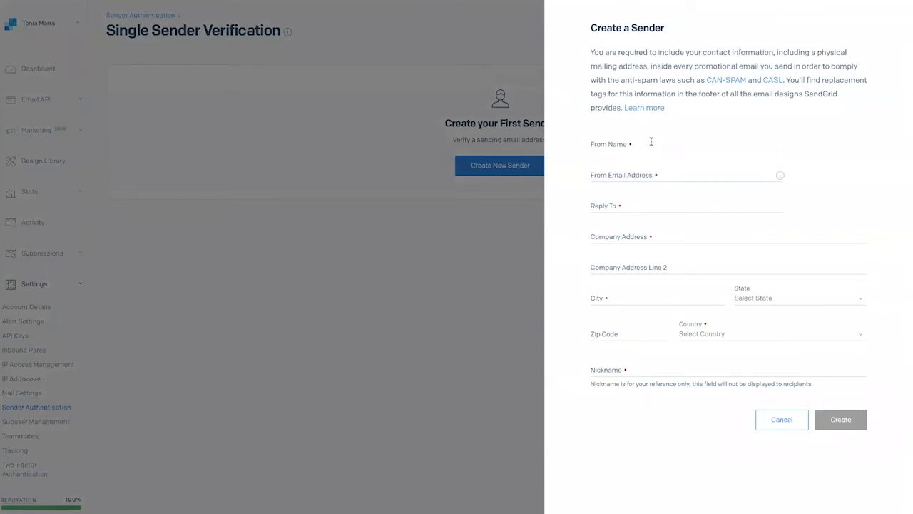
# Step: Fill in the sender's name, from email address and reply-to address in the Create a Sender form
pyautogui.click(651, 142)
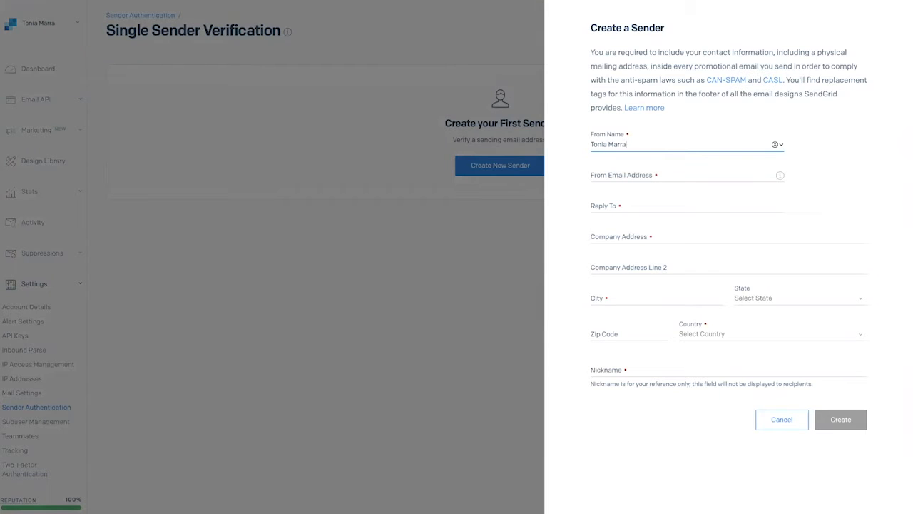
pyautogui.press('Tab')
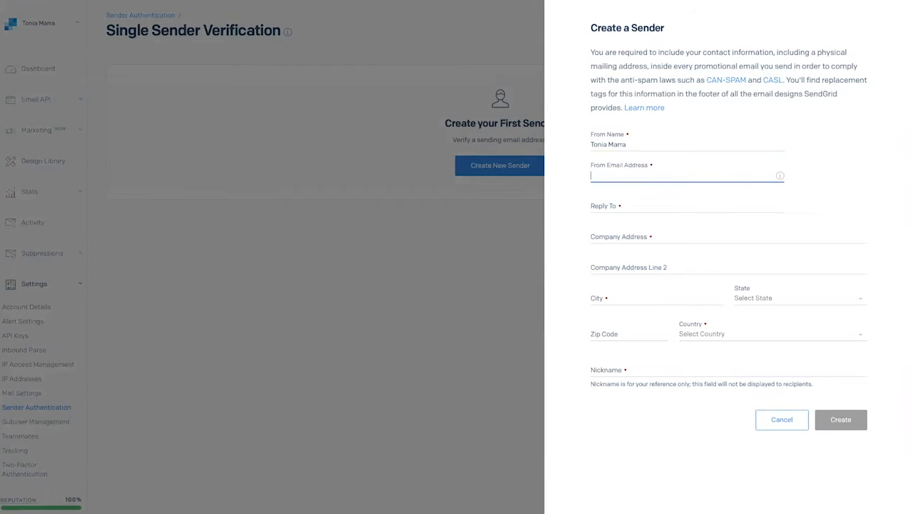
pyautogui.press('Tab')
pyautogui.write('admin@')
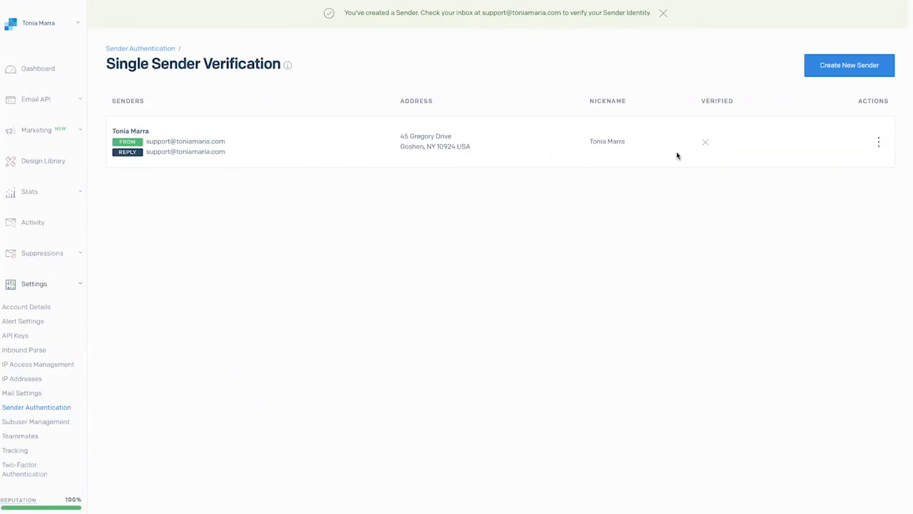
# Step: Open the new sender's actions menu to check the verification options
pyautogui.scroll(-1, 677, 155)
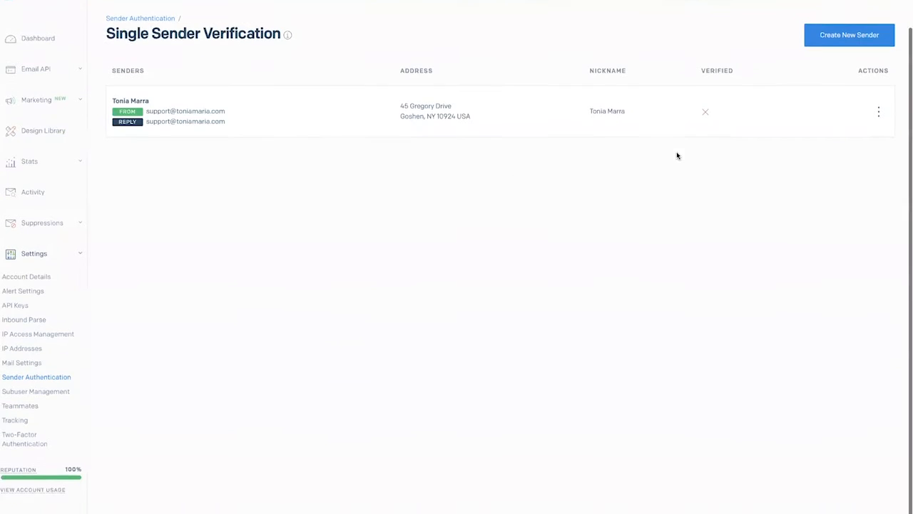
pyautogui.click(879, 112)
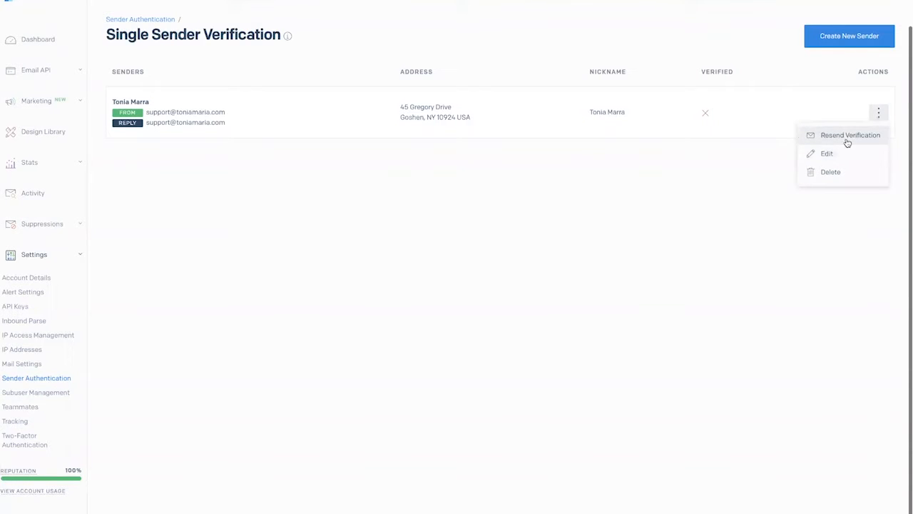
pyautogui.click(562, 274)
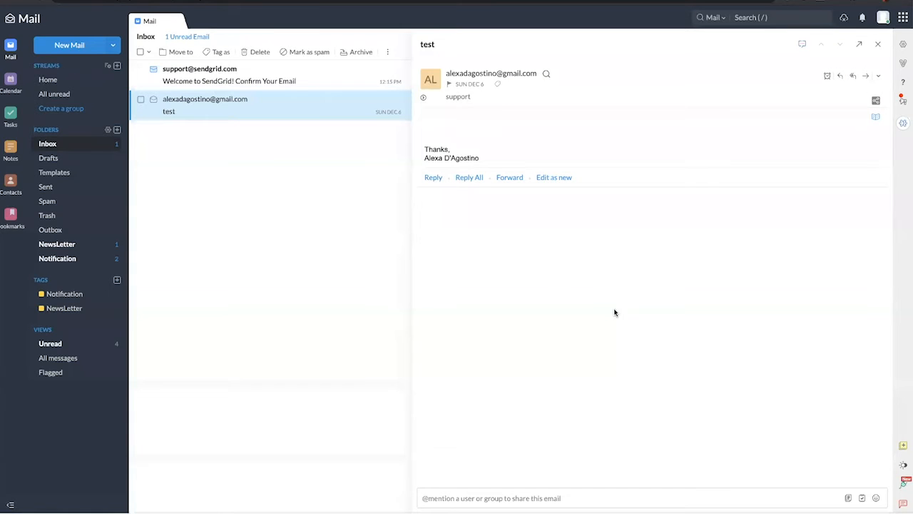
# Step: Open the SendGrid confirmation email in the mailbox and copy the Confirm Email Address link
pyautogui.click(241, 74)
pyautogui.click(241, 74)
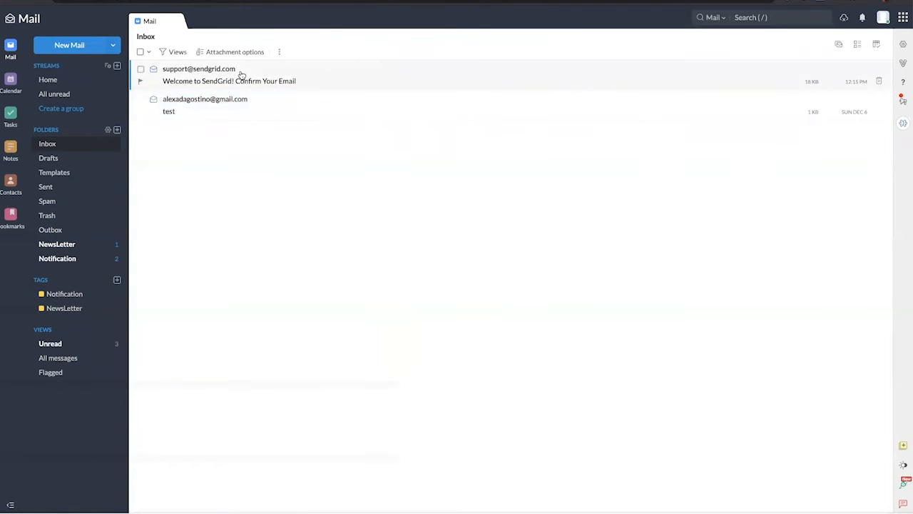
pyautogui.click(241, 74)
pyautogui.click(243, 76)
pyautogui.click(260, 83)
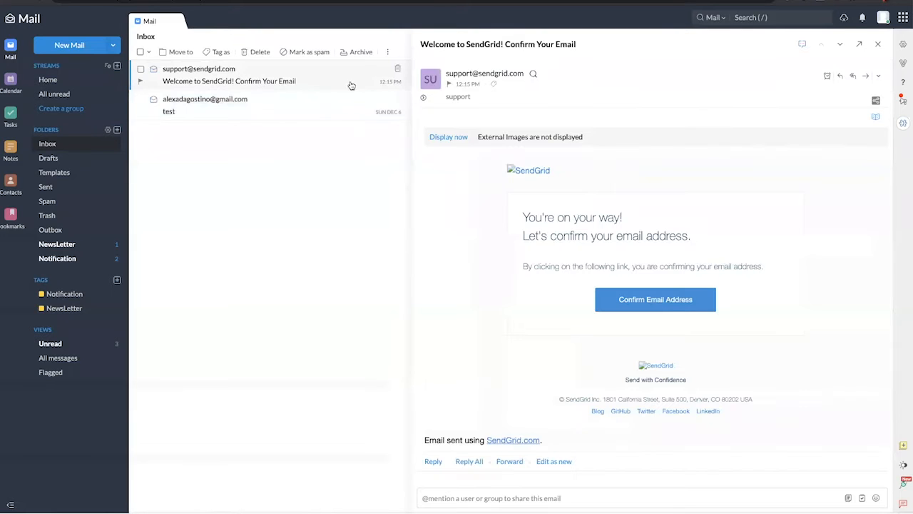
pyautogui.rightClick(632, 301)
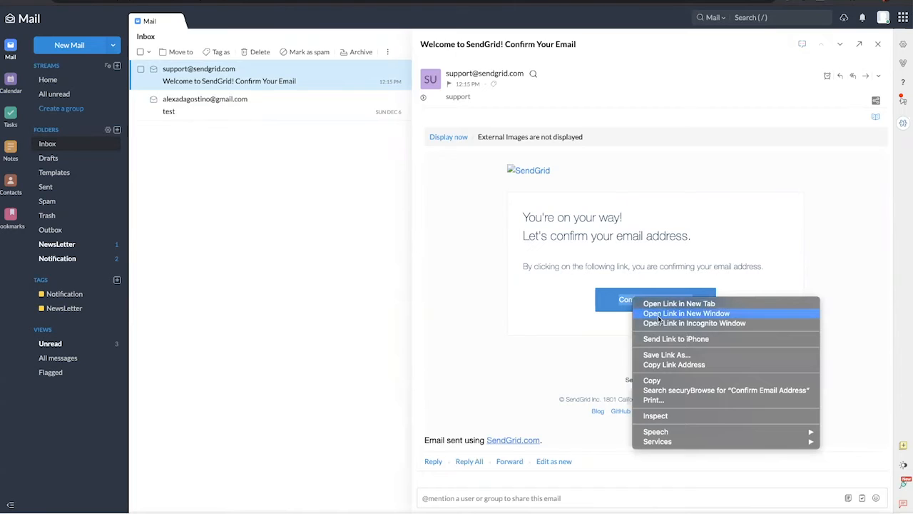
pyautogui.click(657, 365)
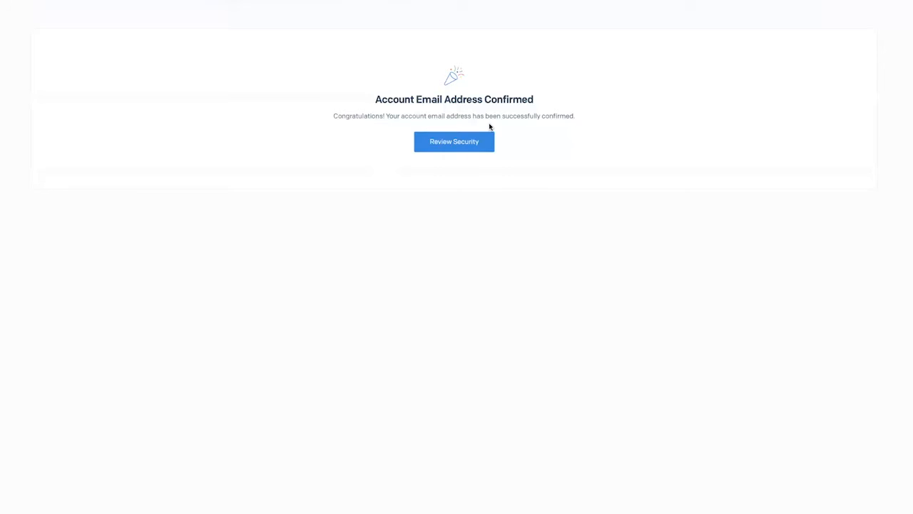
# Step: Complete the security checkup by confirming the account email address and continue to Twilio SendGrid
pyautogui.click(468, 138)
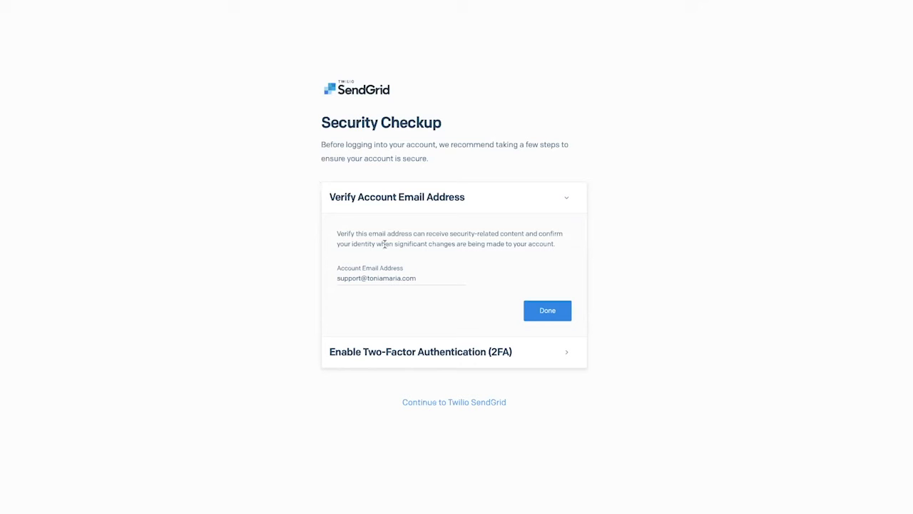
pyautogui.click(548, 311)
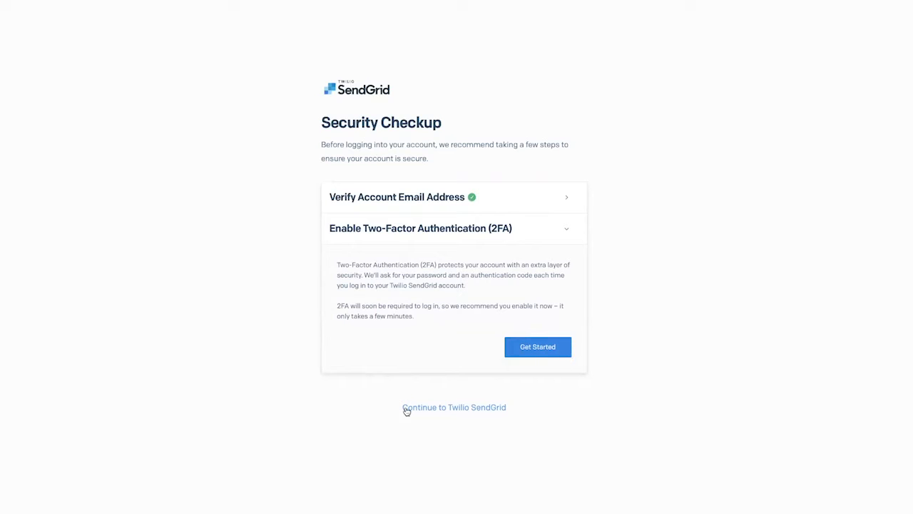
pyautogui.click(444, 407)
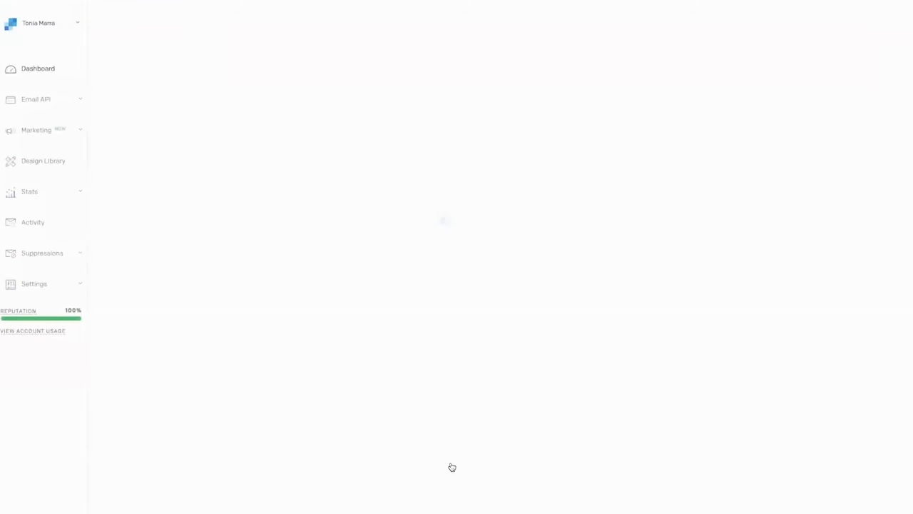
pyautogui.click(601, 444)
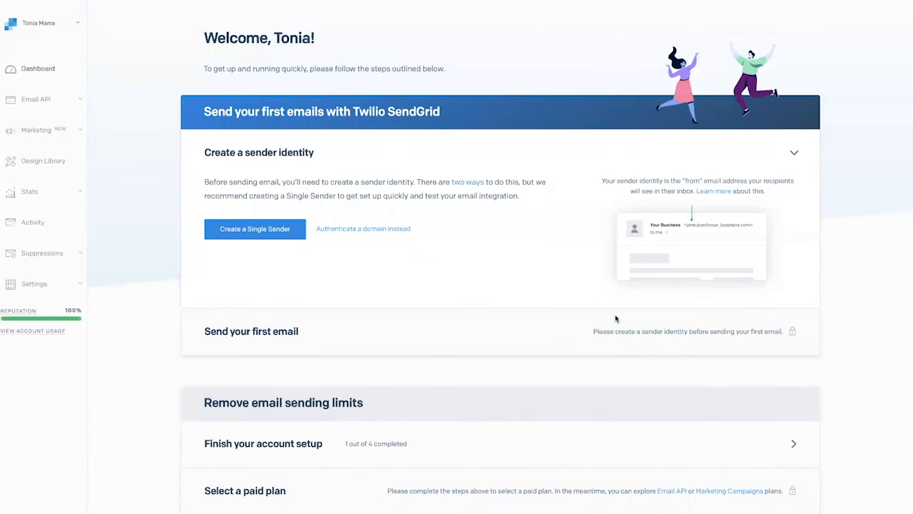
# Step: Start authenticating the sending domain from the account setup checklist
pyautogui.scroll(-4, 613, 312)
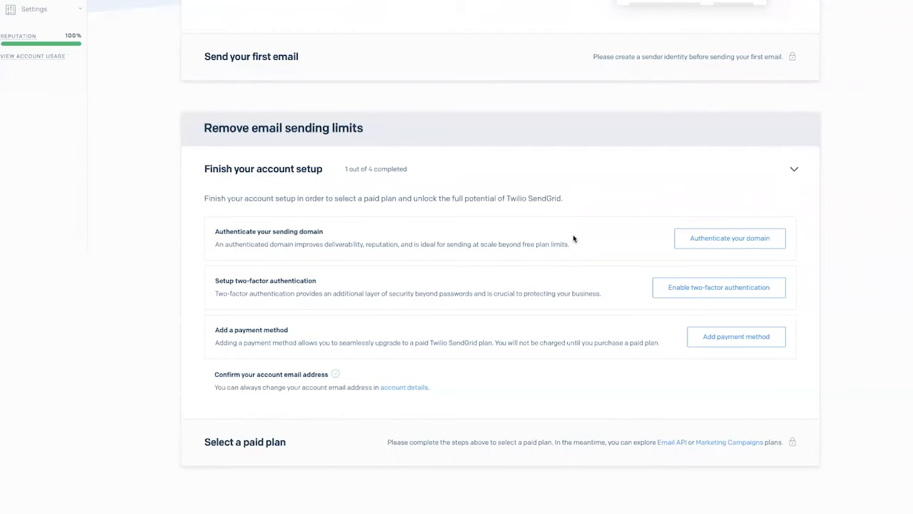
pyautogui.tripleClick(269, 235)
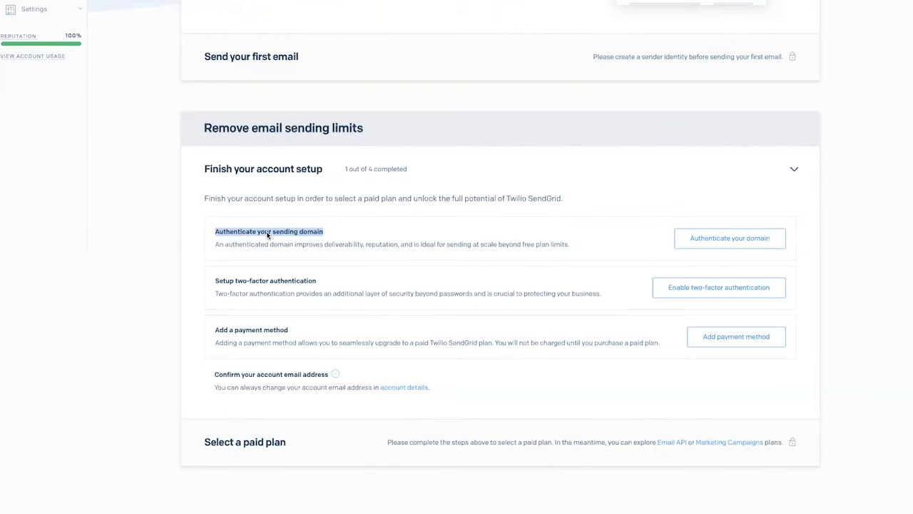
pyautogui.click(711, 243)
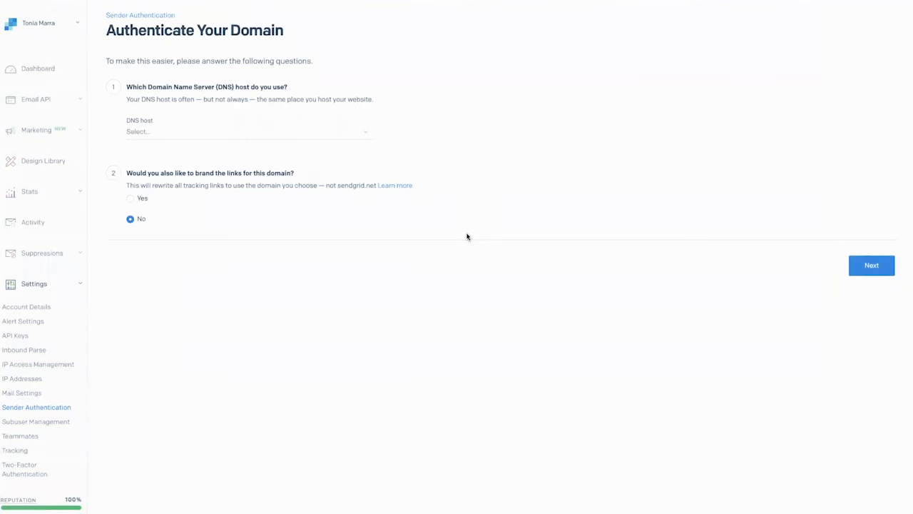
# Step: Set the DNS host to Other Host (Not Listed)
pyautogui.click(157, 132)
pyautogui.scroll(-5, 192, 226)
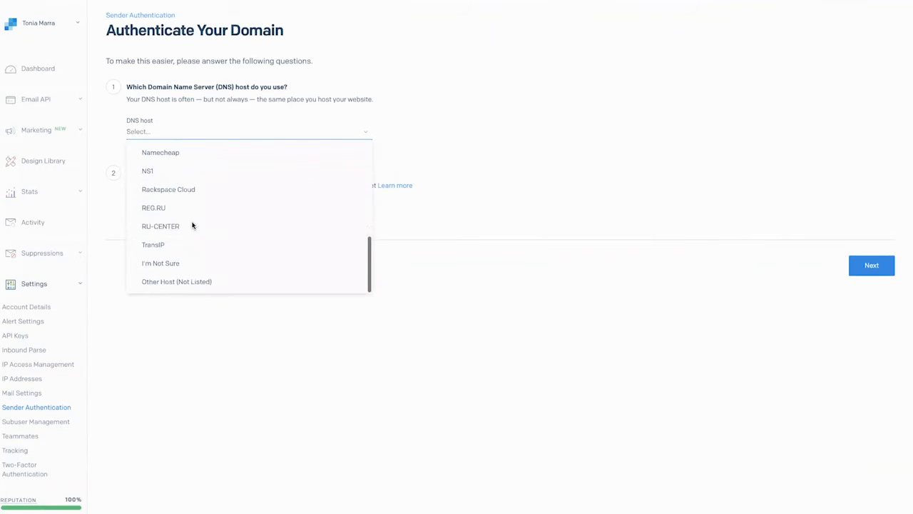
pyautogui.scroll(1, 191, 226)
pyautogui.scroll(-3, 192, 226)
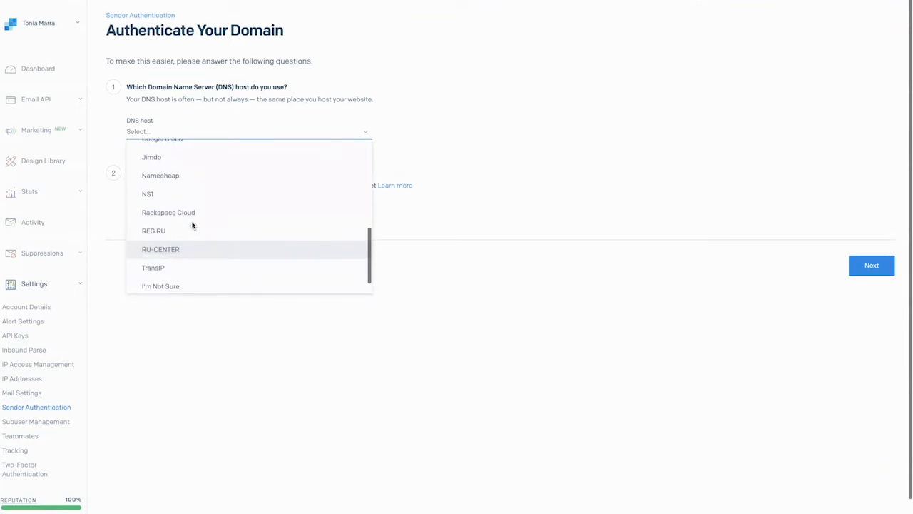
pyautogui.scroll(4, 192, 226)
pyautogui.scroll(4, 192, 226)
pyautogui.scroll(-1, 191, 225)
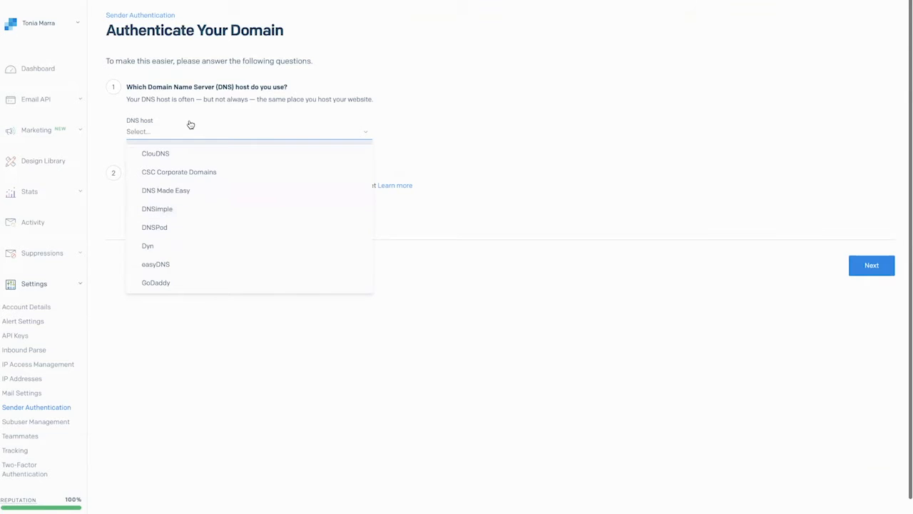
pyautogui.scroll(2, 181, 216)
pyautogui.scroll(-5, 182, 191)
pyautogui.scroll(4, 183, 207)
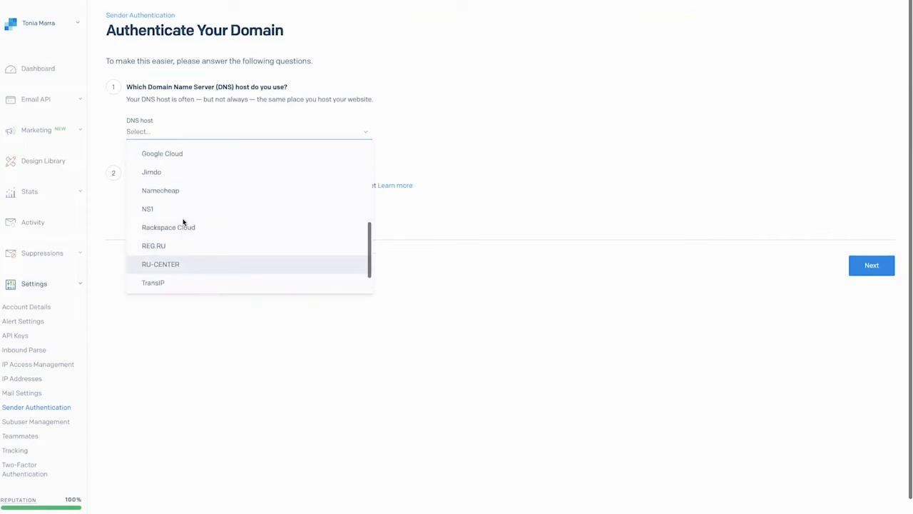
pyautogui.scroll(1, 183, 222)
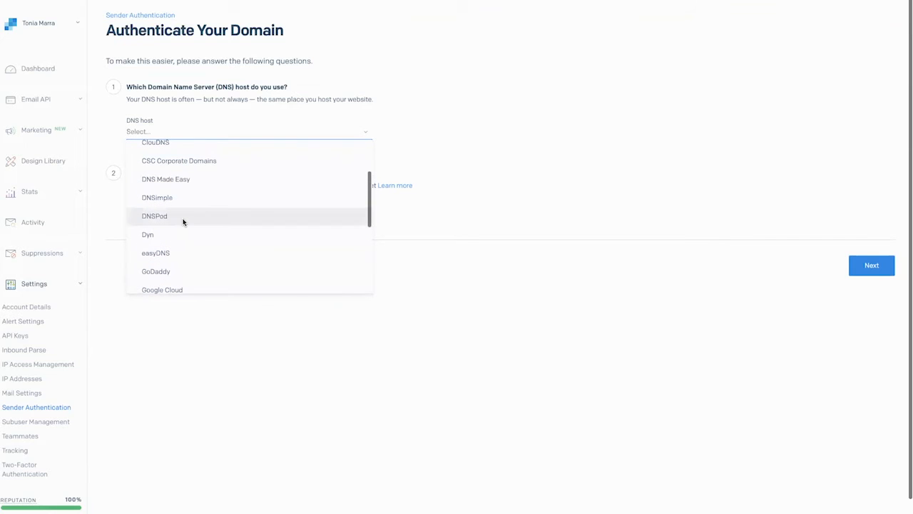
pyautogui.scroll(2, 183, 222)
pyautogui.scroll(-5, 182, 222)
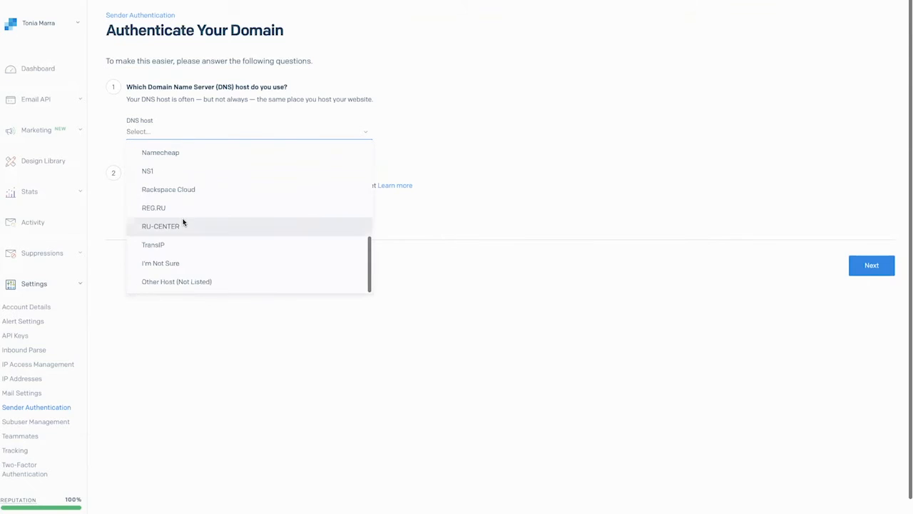
pyautogui.click(178, 283)
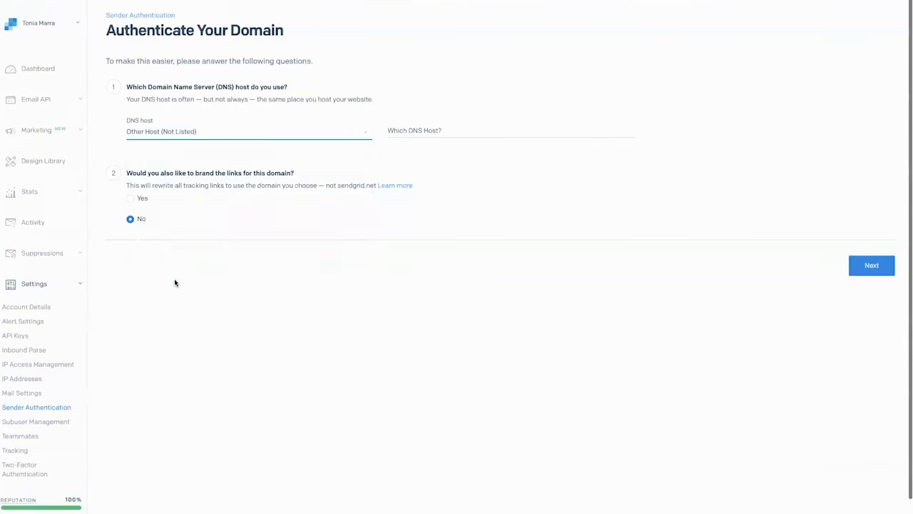
# Step: Choose Yes to brand the links for this domain and continue
pyautogui.click(185, 187)
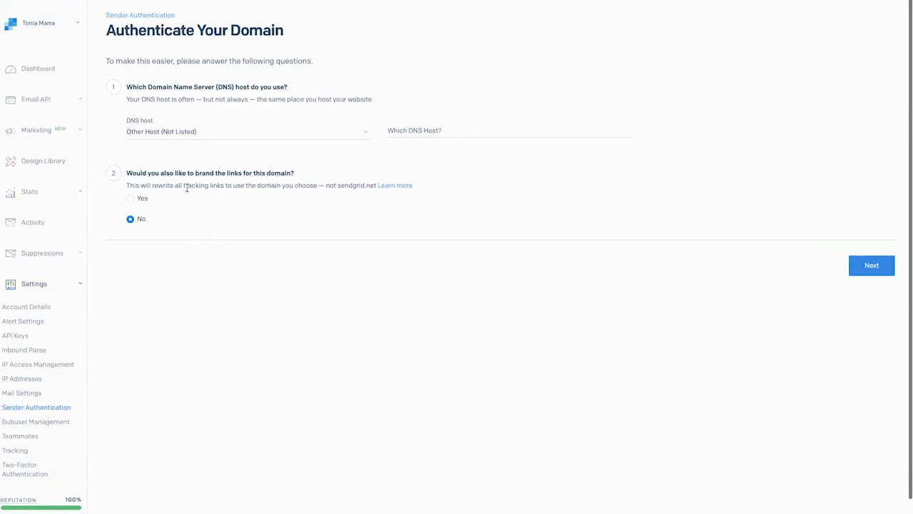
pyautogui.click(130, 200)
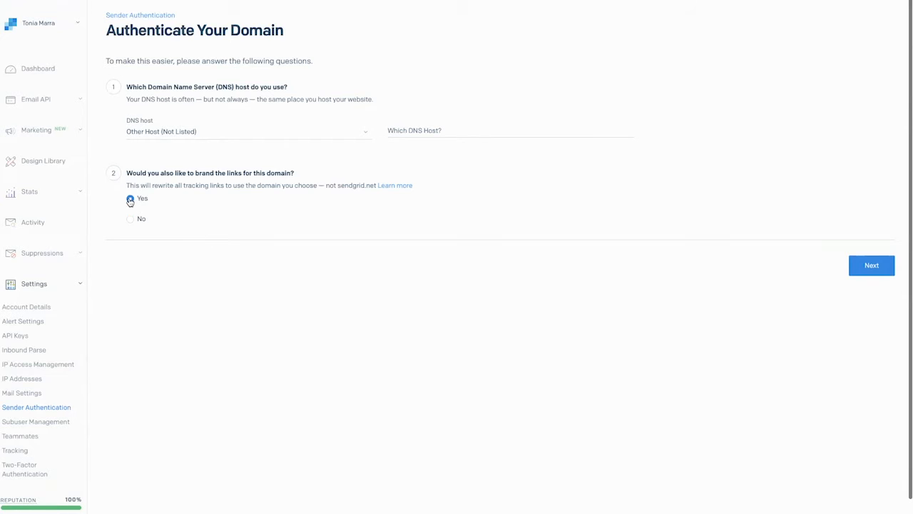
pyautogui.click(866, 267)
# Step: Enter the business's website domain as the From Domain
pyautogui.click(150, 107)
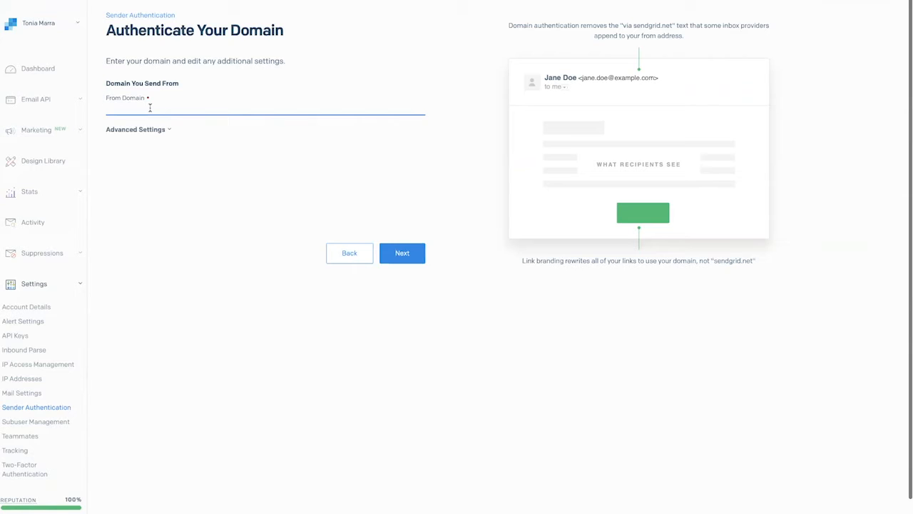
pyautogui.write('toniamarria.com')
pyautogui.rightClick(660, 75)
pyautogui.click(618, 79)
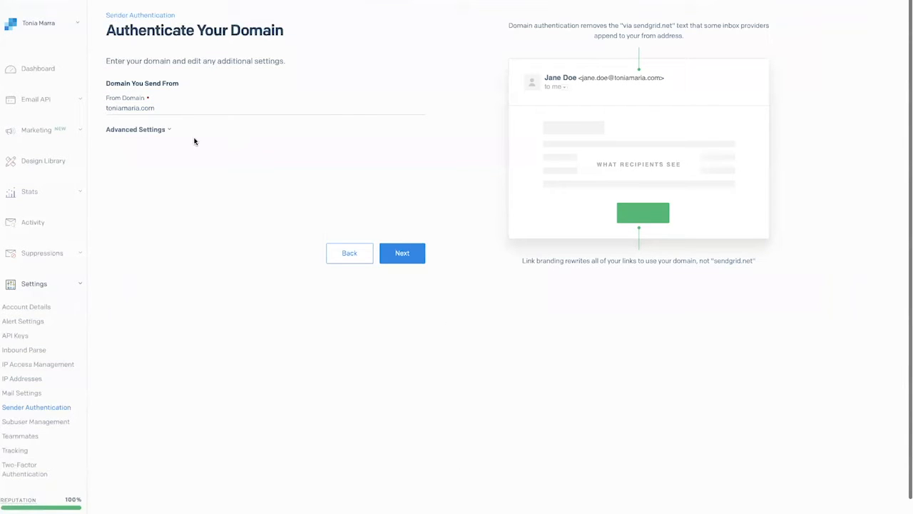
# Step: Keep the default advanced settings for the domain and continue to the DNS records
pyautogui.click(149, 130)
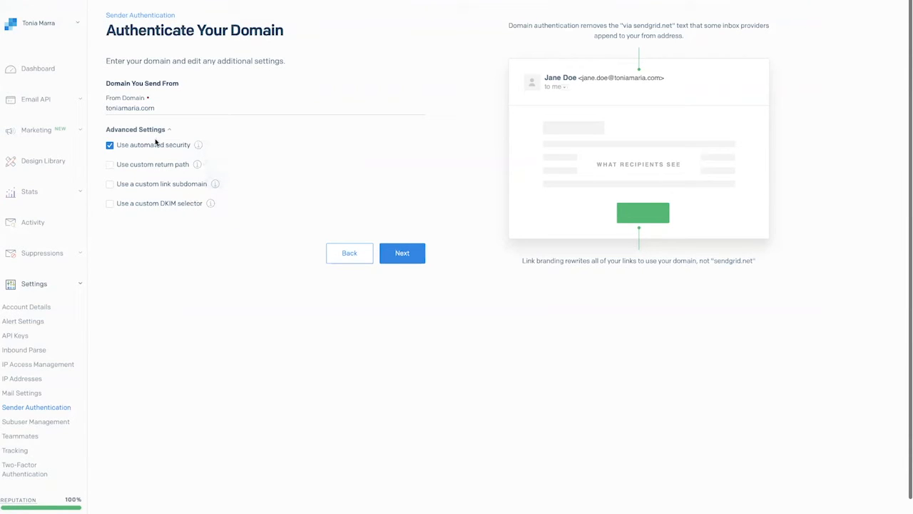
pyautogui.click(150, 130)
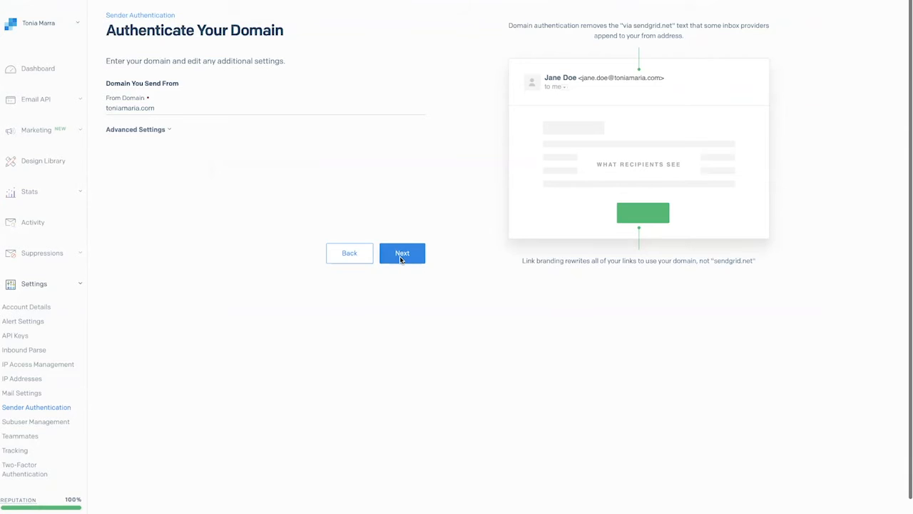
pyautogui.click(401, 257)
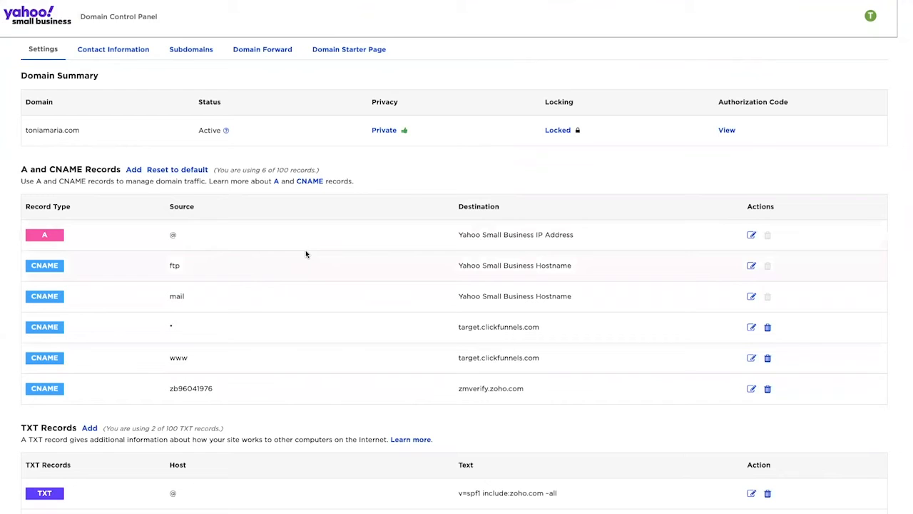
# Step: In the domain's DNS panel, add a CNAME record for the em2200 host pointing to u19765660.wl161.sendgrid.net
pyautogui.click(134, 170)
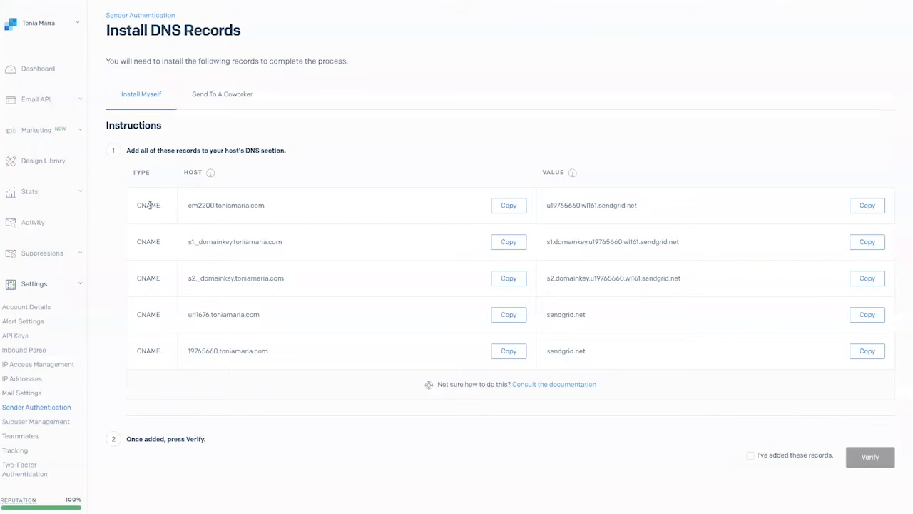
pyautogui.click(506, 206)
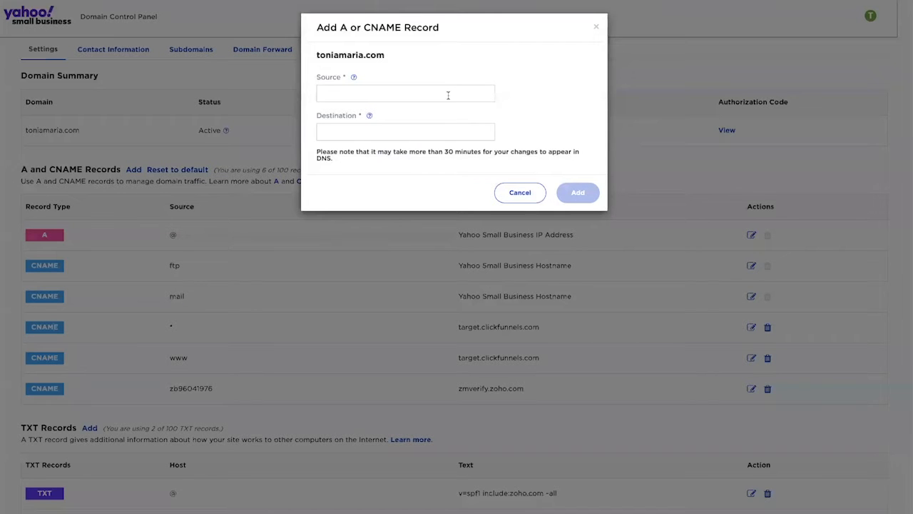
pyautogui.click(448, 95)
pyautogui.hotkey('ctrl', 'v')
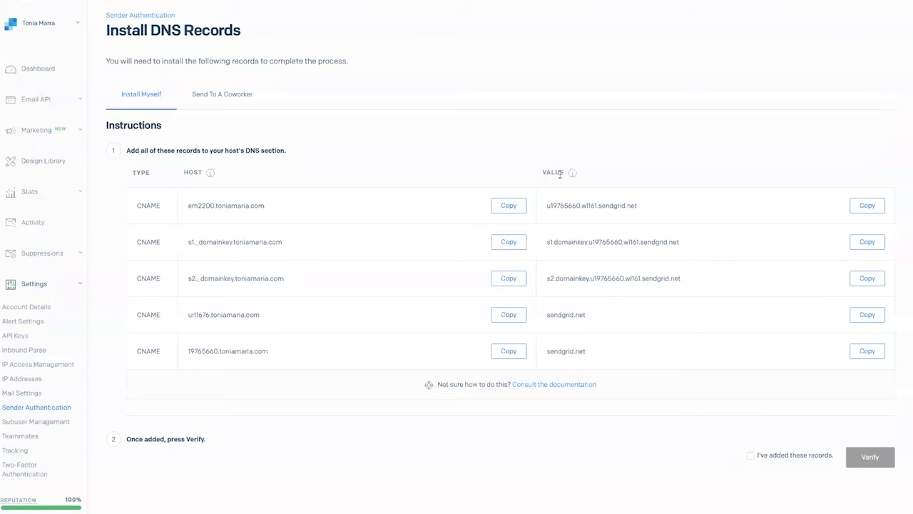
pyautogui.rightClick(866, 206)
pyautogui.click(868, 206)
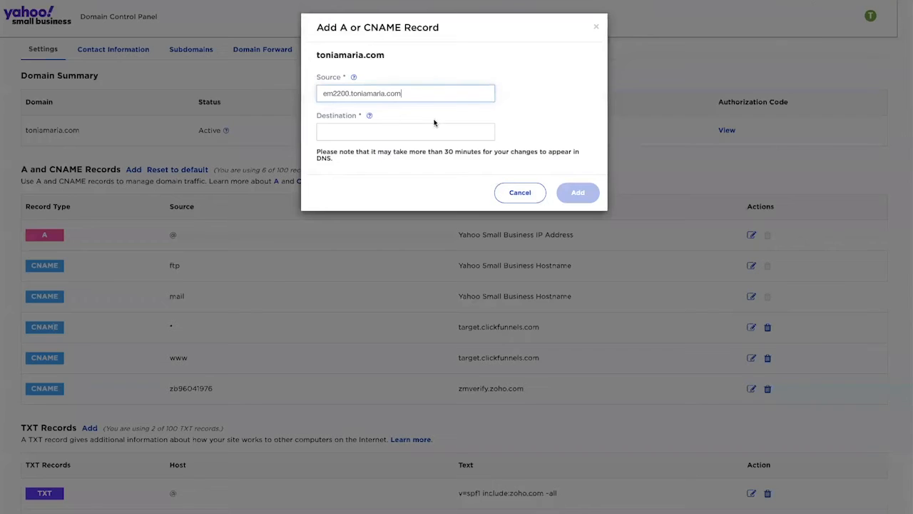
pyautogui.click(418, 133)
pyautogui.hotkey('ctrl', 'v')
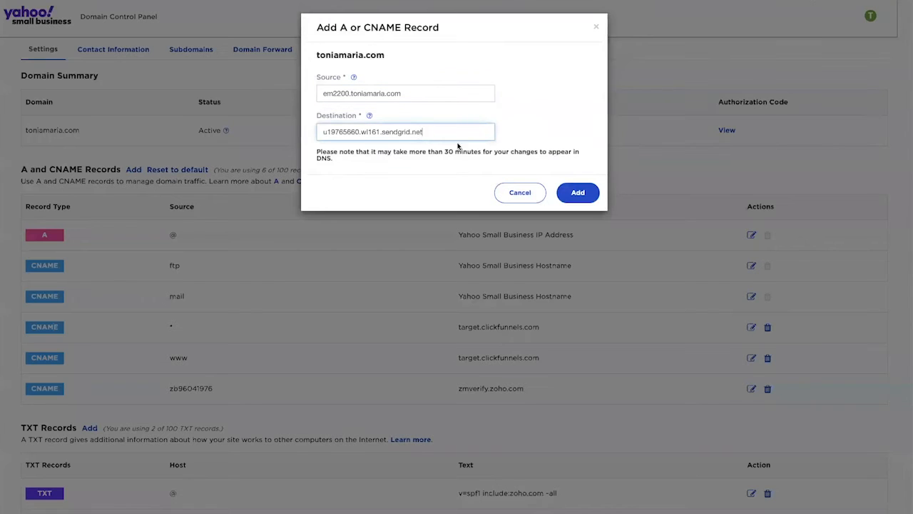
pyautogui.click(577, 192)
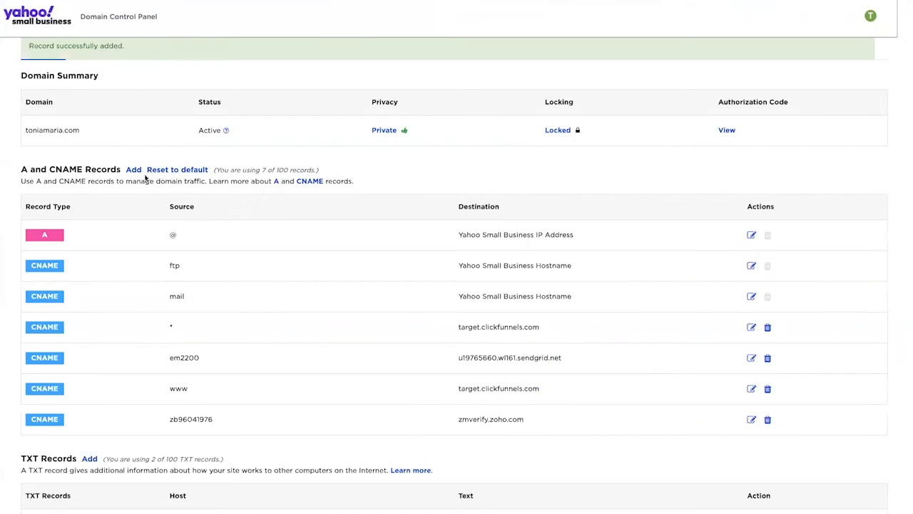
# Step: Add a CNAME record for the s1._domainkey host pointing to s1.domainkey.u19765660.wl161.sendgrid.net
pyautogui.click(134, 169)
pyautogui.click(368, 93)
pyautogui.hotkey('ctrl', 'v')
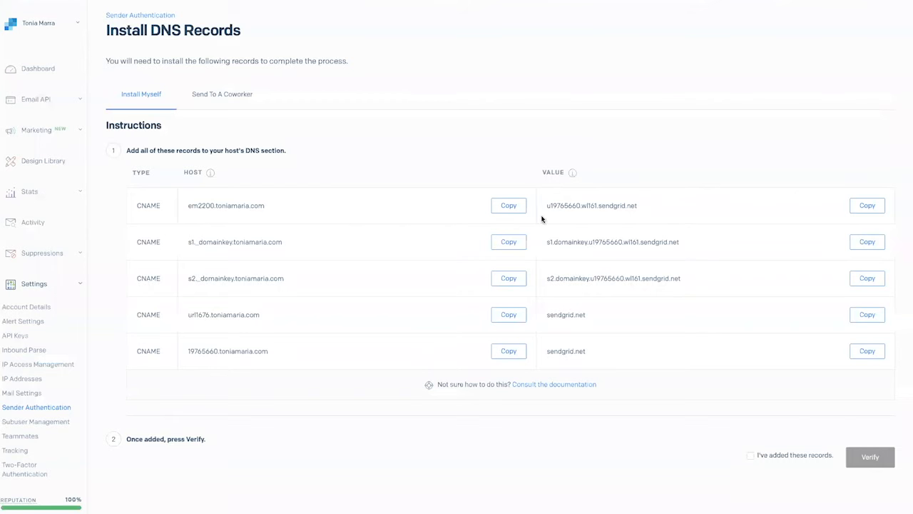
pyautogui.click(867, 244)
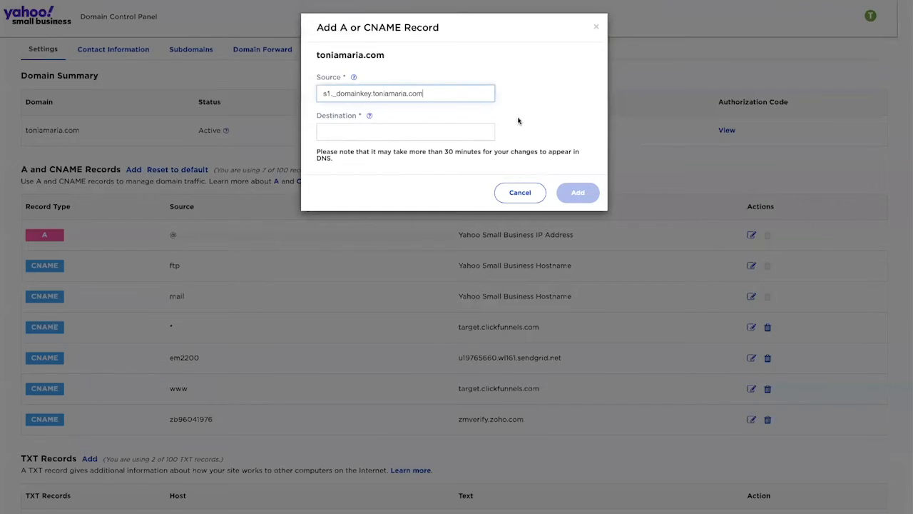
pyautogui.click(457, 127)
pyautogui.hotkey('ctrl', 'v')
pyautogui.click(579, 192)
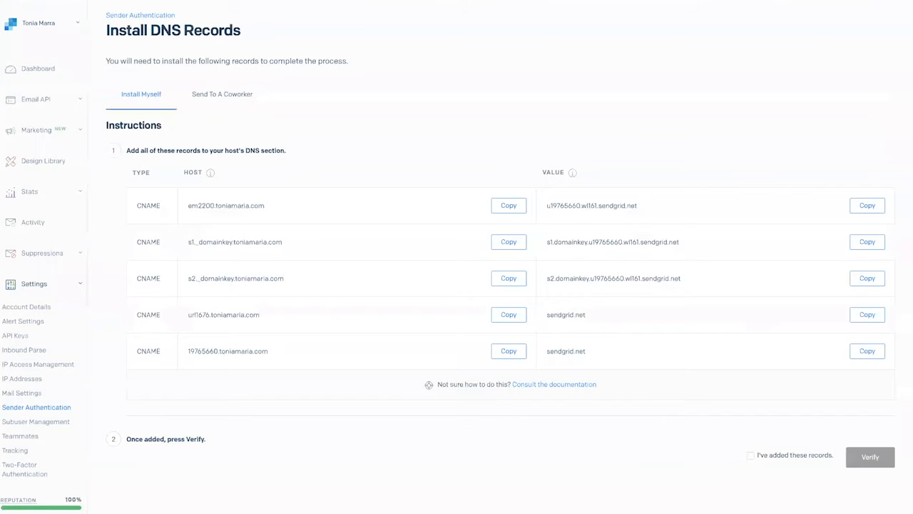
# Step: Add a CNAME record with source s1.domainkey.u19765660.wl161.sendgrid.net and destination s2.domainkey.u19765660.wl161.sendgrid.net
pyautogui.rightClick(510, 278)
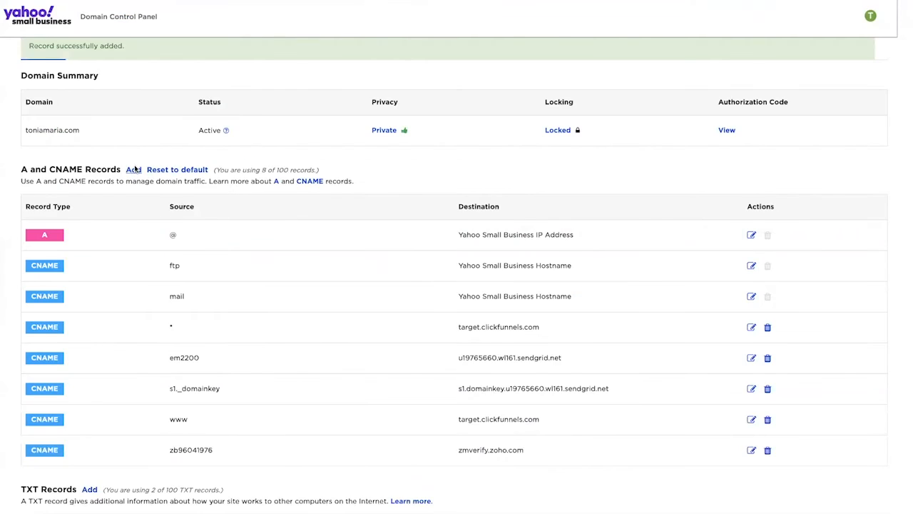
pyautogui.click(134, 169)
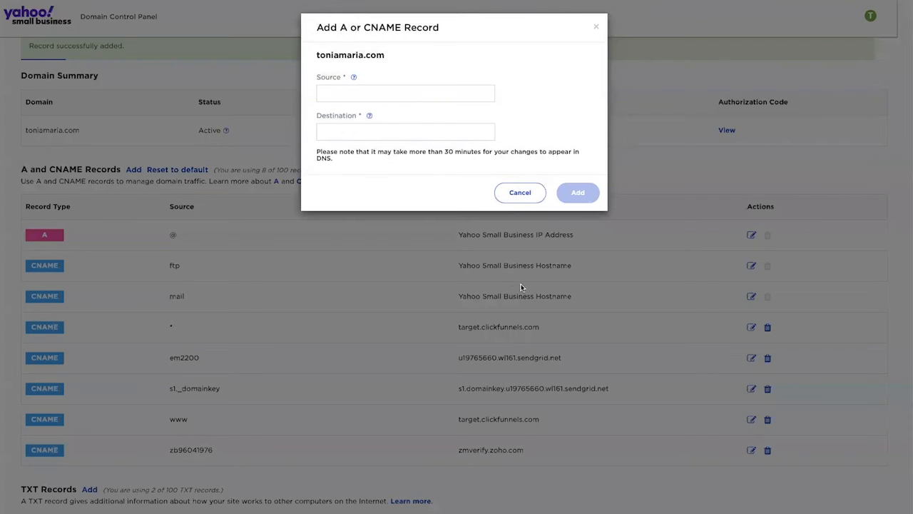
pyautogui.click(393, 94)
pyautogui.hotkey('ctrl', 'v')
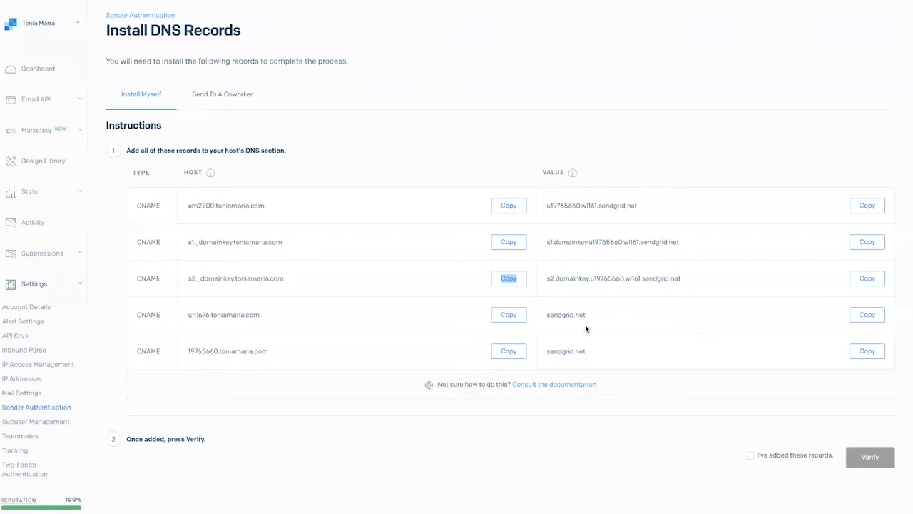
pyautogui.click(864, 280)
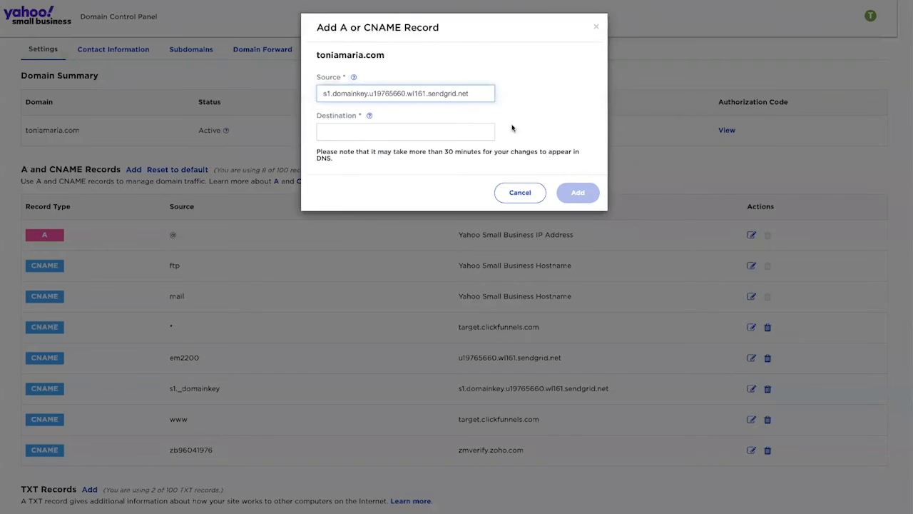
pyautogui.click(485, 131)
pyautogui.hotkey('ctrl', 'v')
pyautogui.click(586, 189)
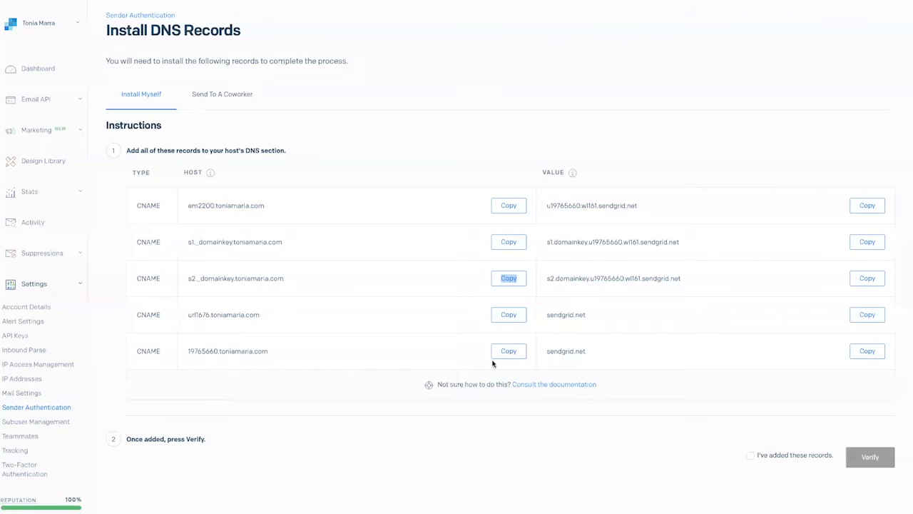
# Step: Add a CNAME record for the url1676 host with destination s2.domainkey.u19765660.wl161.sendgrid.net
pyautogui.click(507, 315)
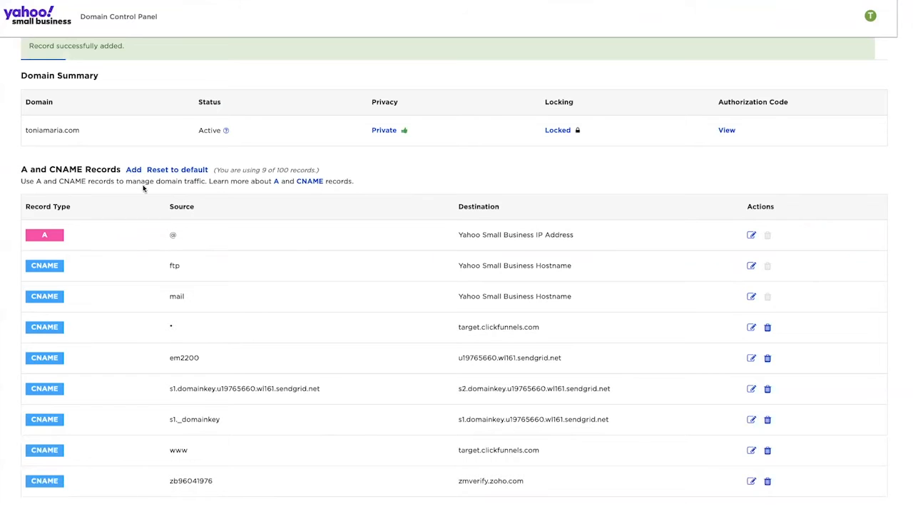
pyautogui.click(133, 170)
pyautogui.click(377, 94)
pyautogui.hotkey('ctrl', 'v')
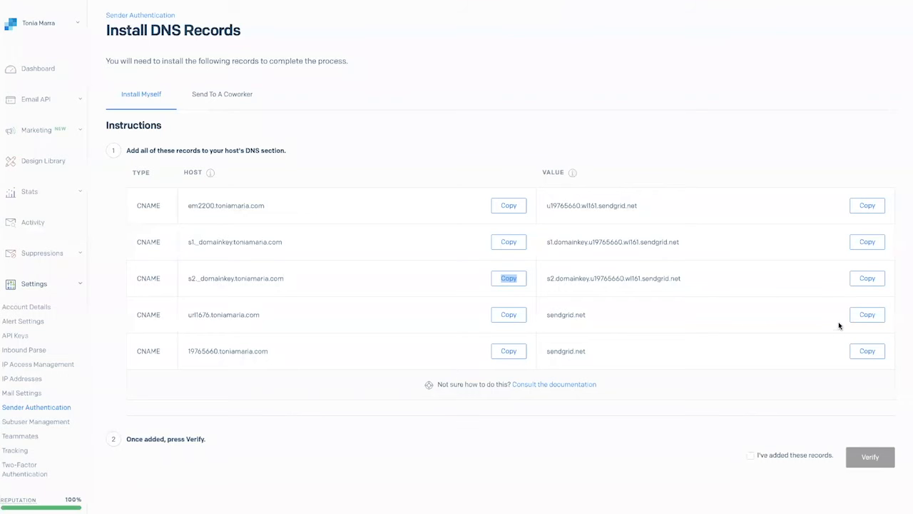
pyautogui.click(869, 279)
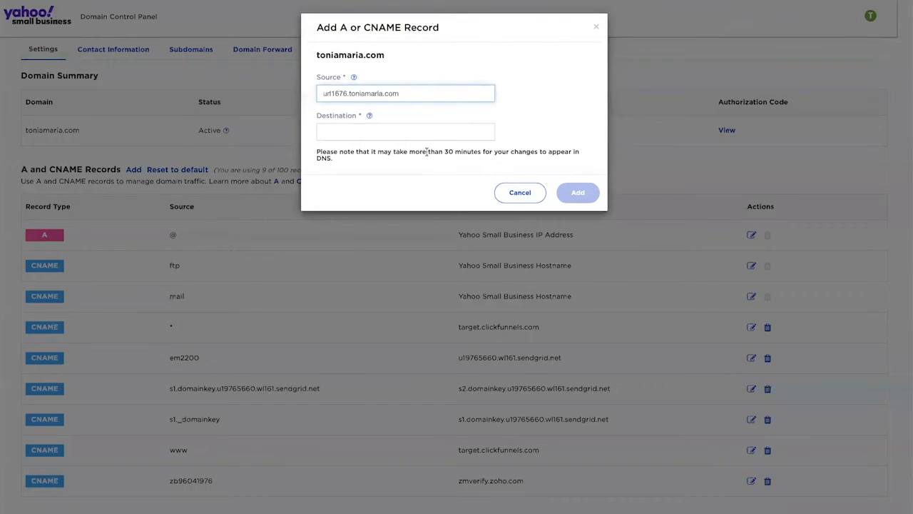
pyautogui.click(430, 132)
pyautogui.hotkey('ctrl', 'v')
pyautogui.click(578, 193)
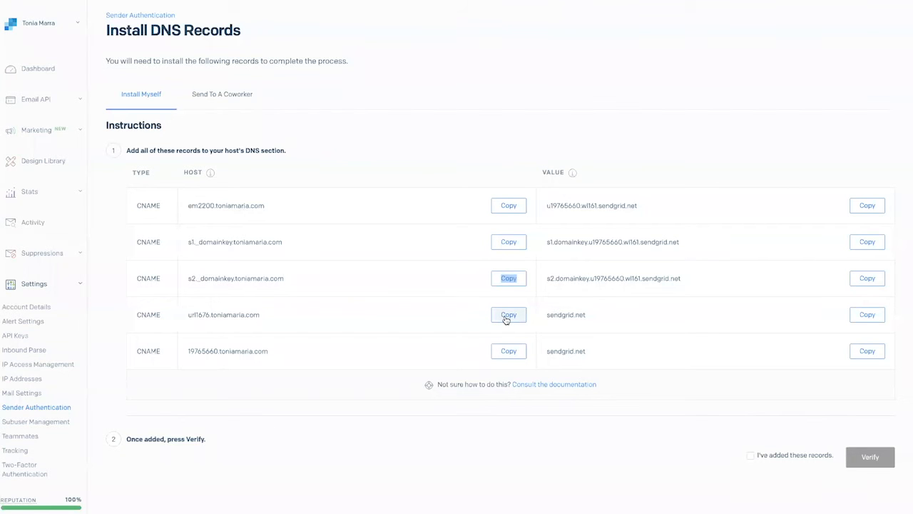
# Step: Add a CNAME record for the 19765660 host with the copied destination value
pyautogui.click(505, 318)
pyautogui.click(505, 356)
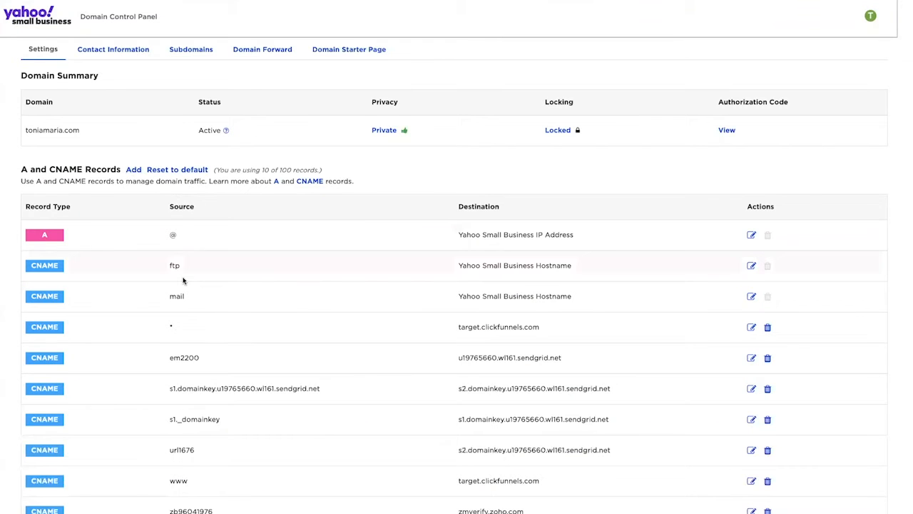
pyautogui.click(134, 169)
pyautogui.click(404, 94)
pyautogui.hotkey('ctrl', 'v')
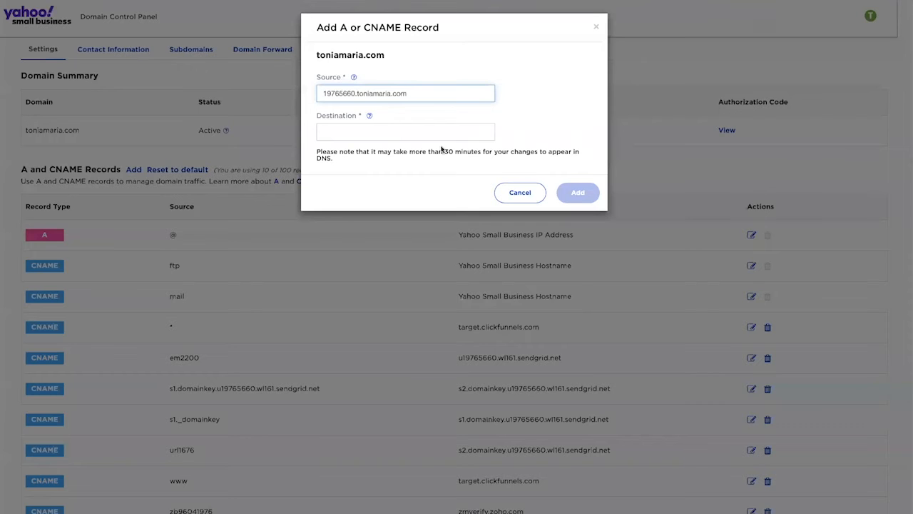
pyautogui.click(438, 137)
pyautogui.rightClick(440, 138)
pyautogui.click(459, 160)
pyautogui.click(569, 192)
# Step: Confirm the DNS records were added, run verification, and review the validation results for each record
pyautogui.scroll(-1, 149, 257)
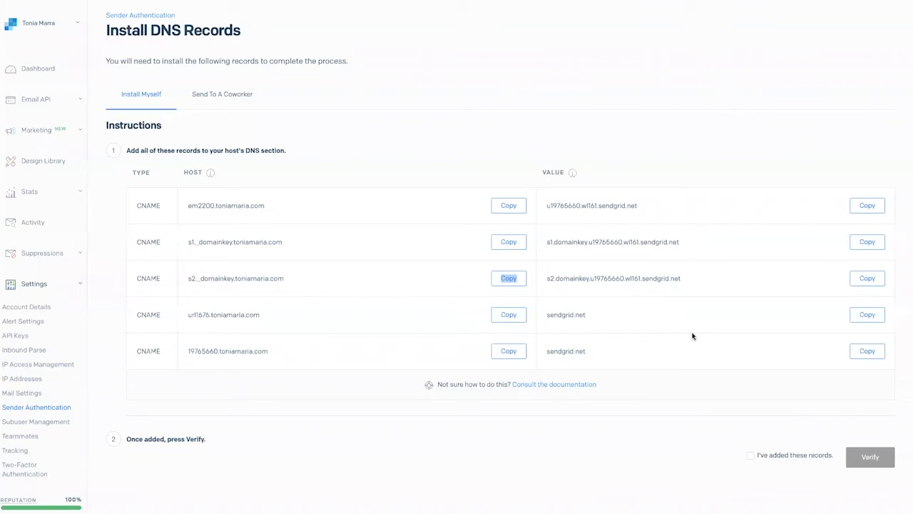
pyautogui.click(750, 456)
pyautogui.click(862, 457)
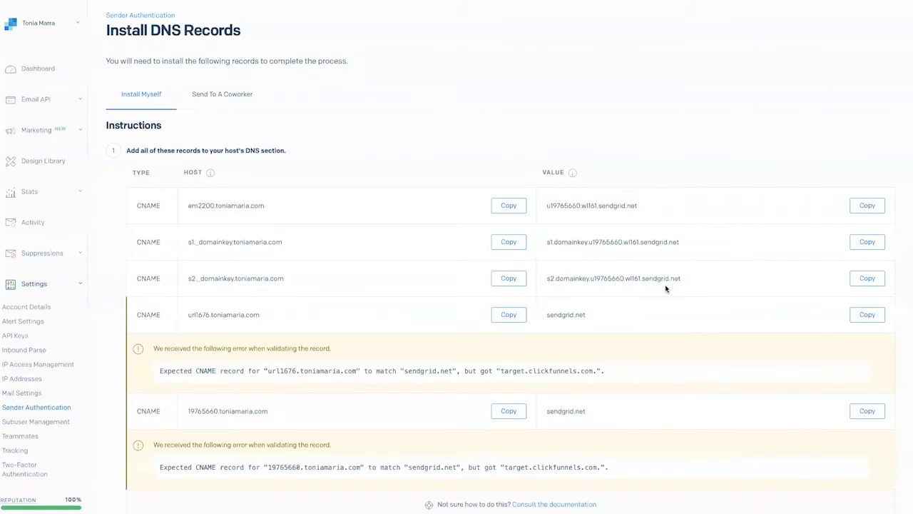
pyautogui.scroll(-1, 666, 287)
pyautogui.scroll(-5, 342, 278)
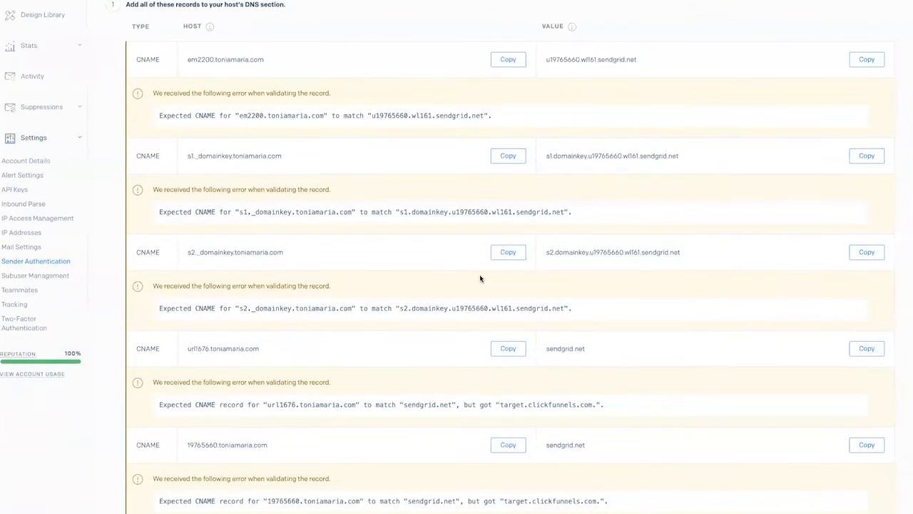
pyautogui.scroll(6, 403, 380)
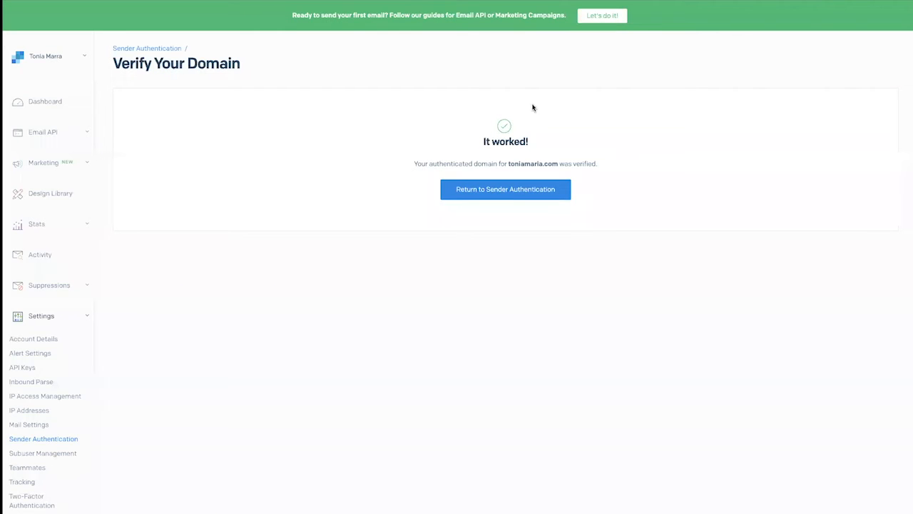
# Step: Open Sender Authentication and inspect the status of the authenticated domain's DNS records
pyautogui.tripleClick(437, 163)
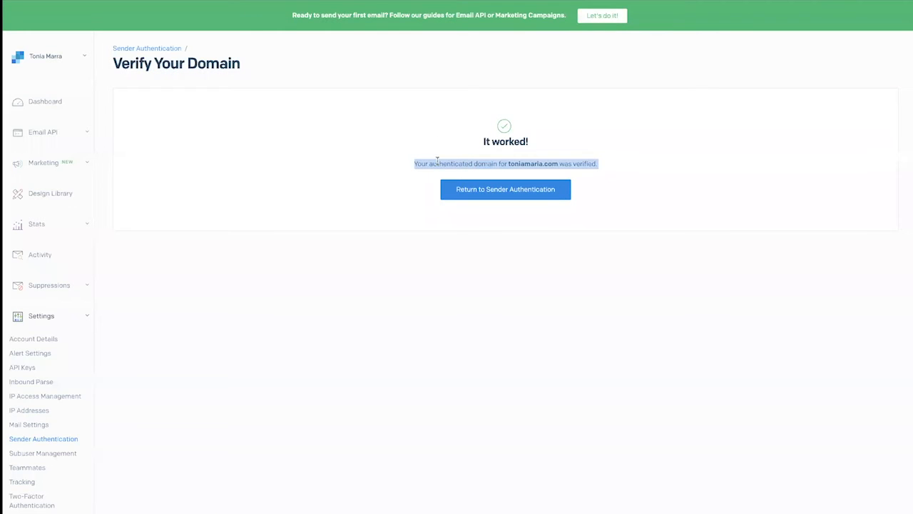
pyautogui.click(60, 439)
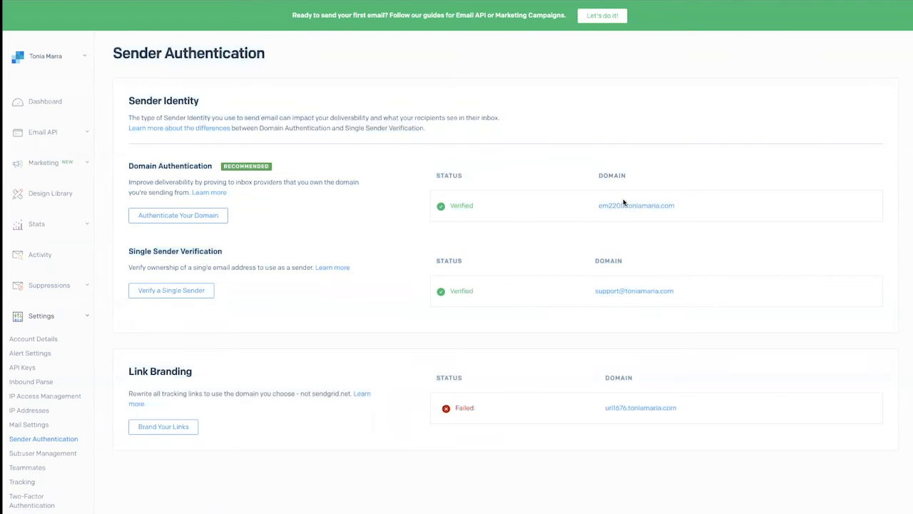
pyautogui.click(622, 206)
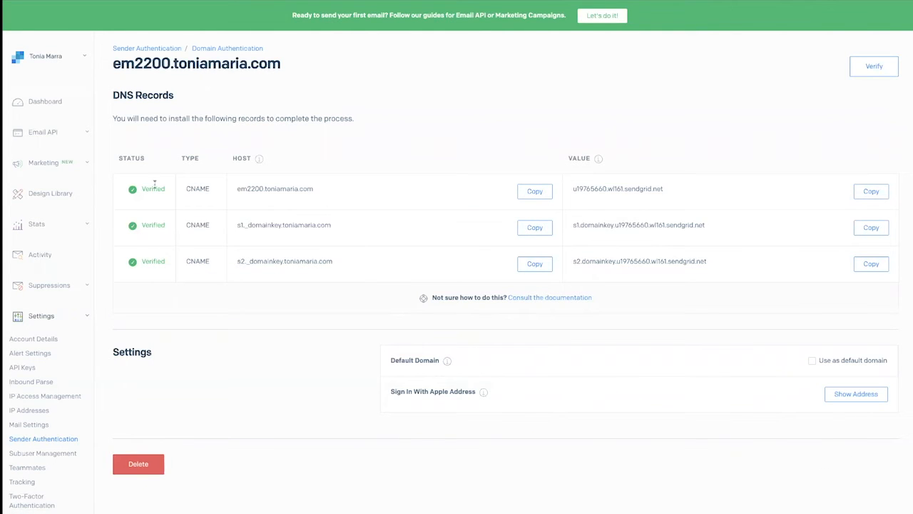
pyautogui.moveTo(144, 216); pyautogui.dragTo(144, 262)
pyautogui.click(144, 263)
pyautogui.click(65, 440)
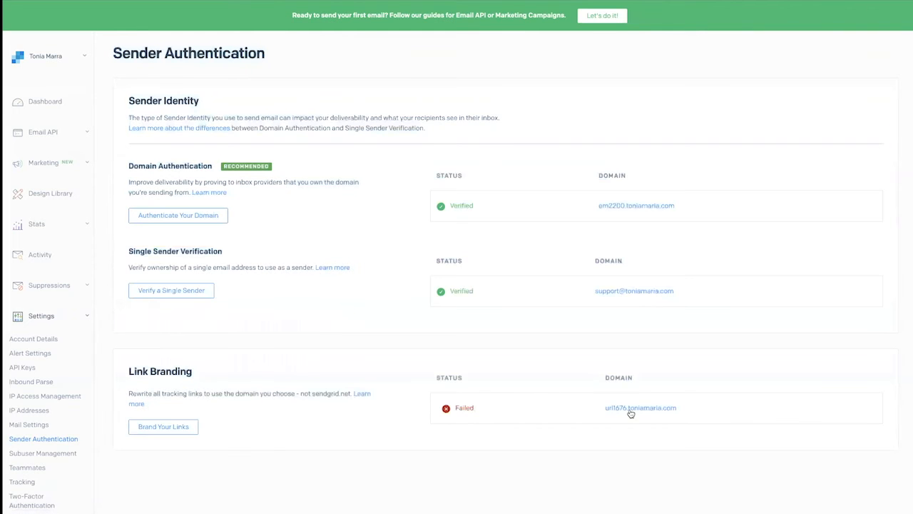
# Step: Re-verify the url1676 link branding records and return to Sender Authentication
pyautogui.click(630, 409)
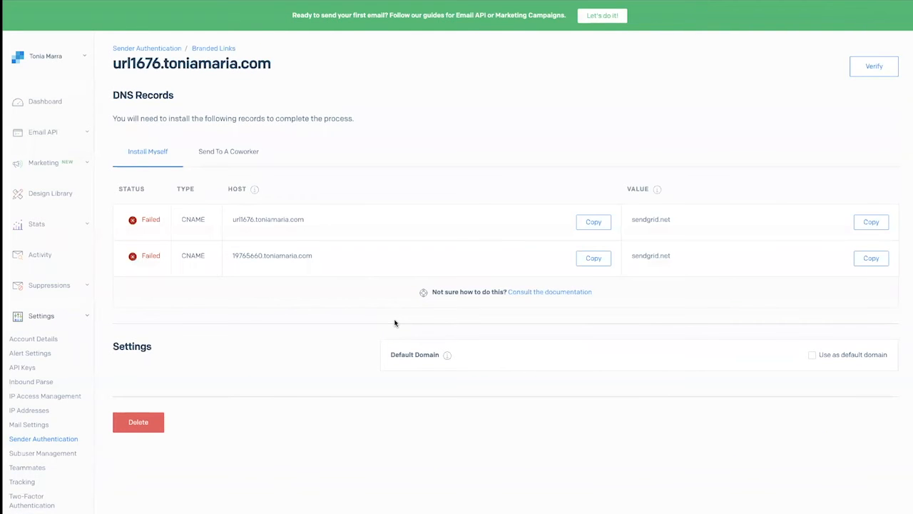
pyautogui.click(862, 72)
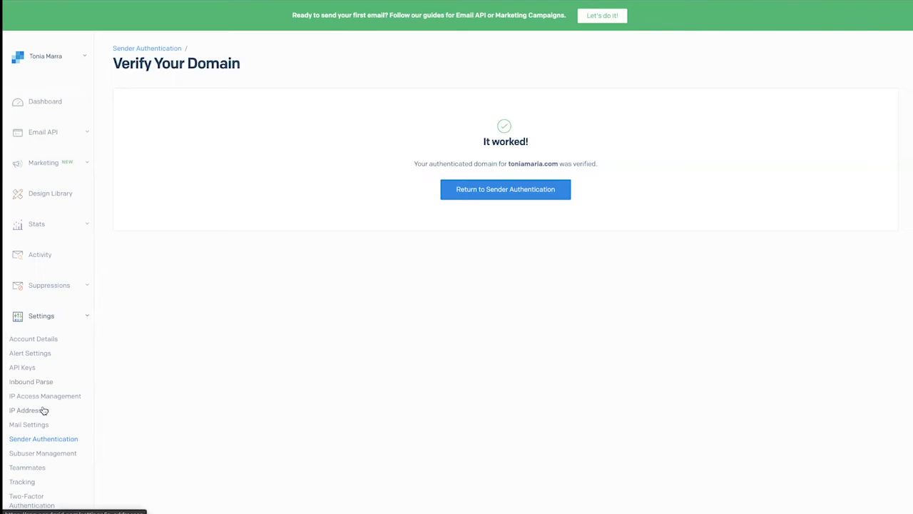
pyautogui.click(41, 442)
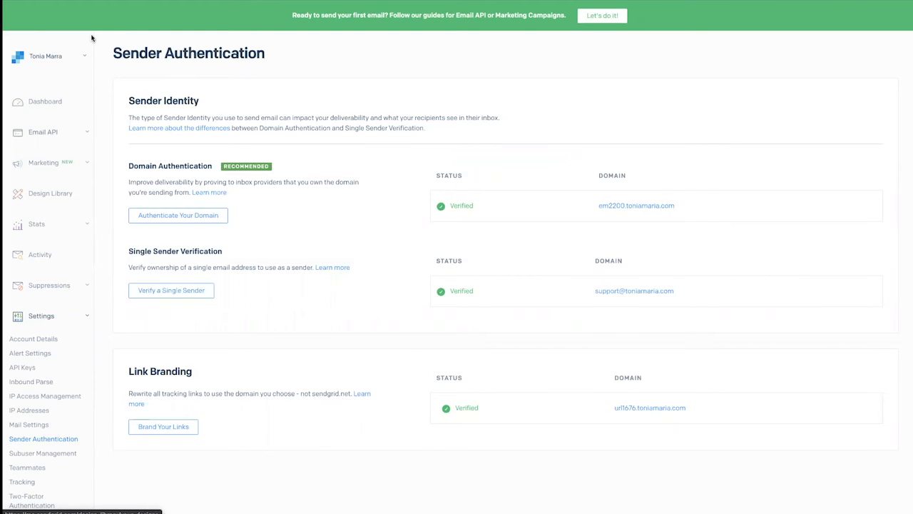
# Step: Return to the dashboard and review the remaining account setup checklist
pyautogui.click(50, 106)
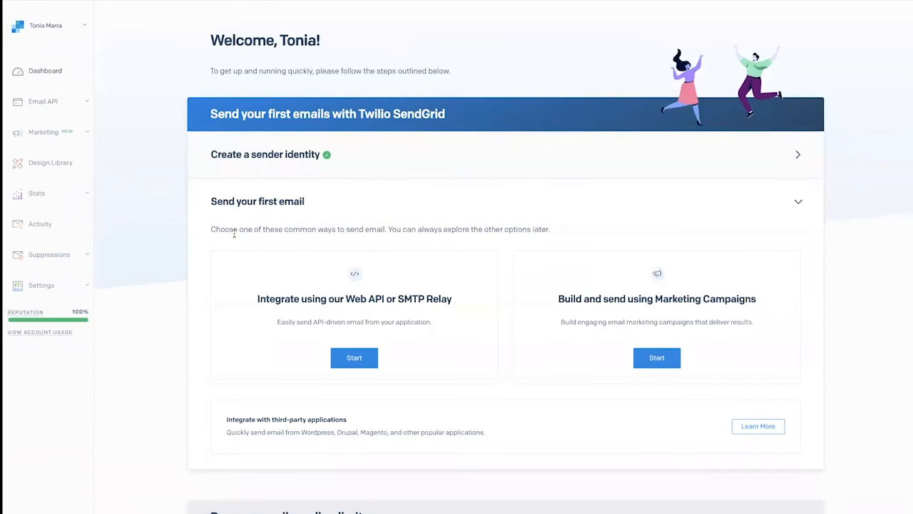
pyautogui.scroll(-3, 235, 232)
pyautogui.scroll(3, 235, 236)
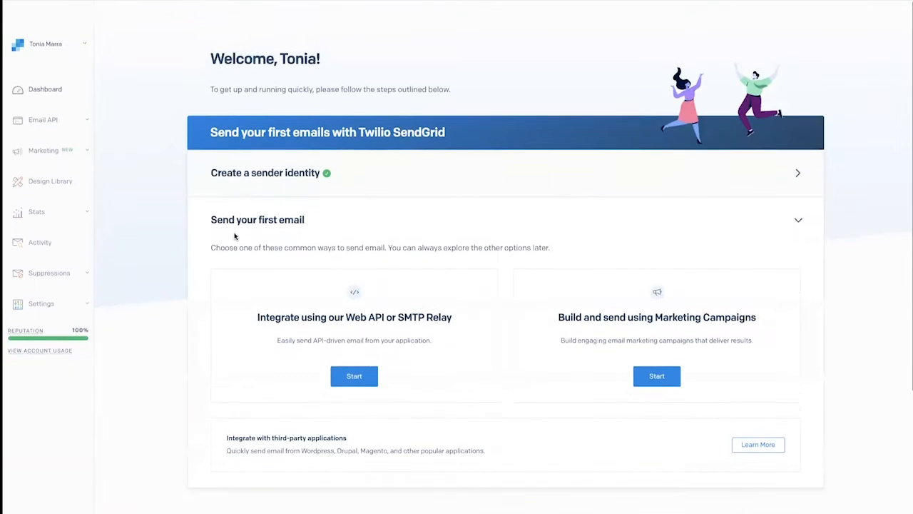
pyautogui.scroll(-3, 235, 236)
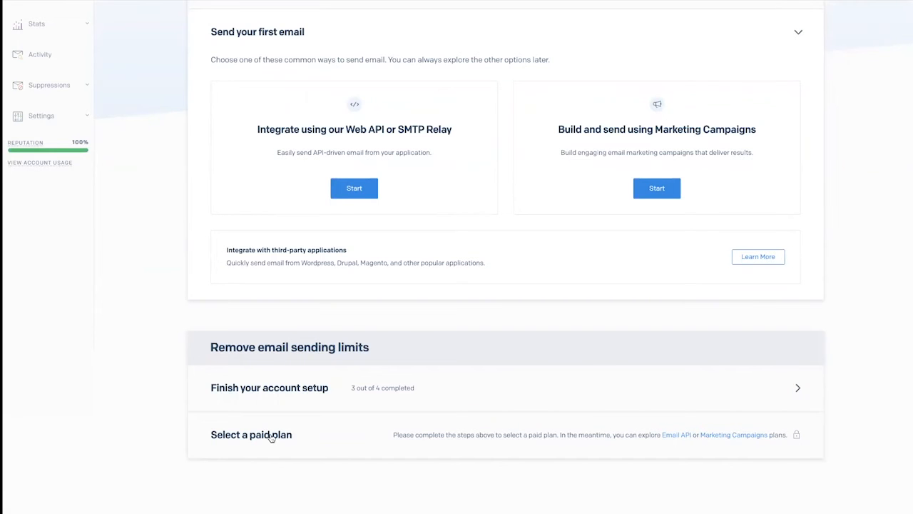
pyautogui.scroll(3, 271, 438)
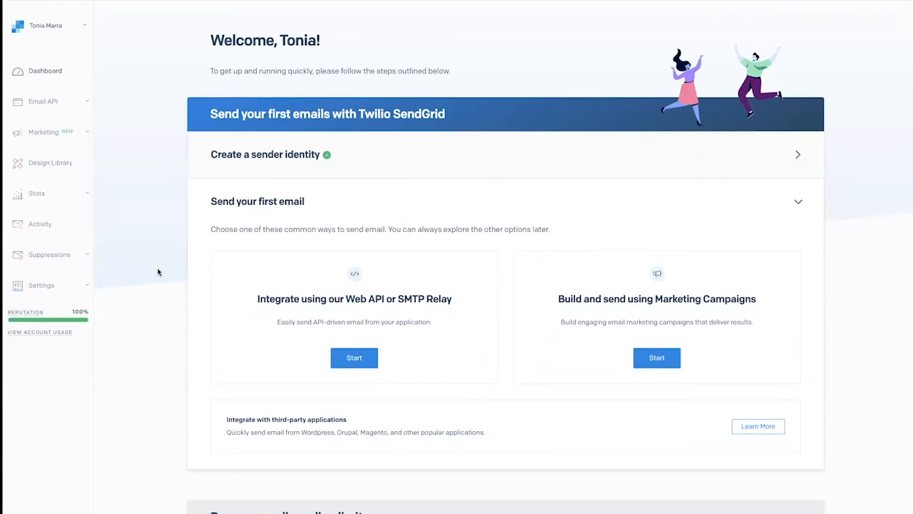
pyautogui.click(66, 286)
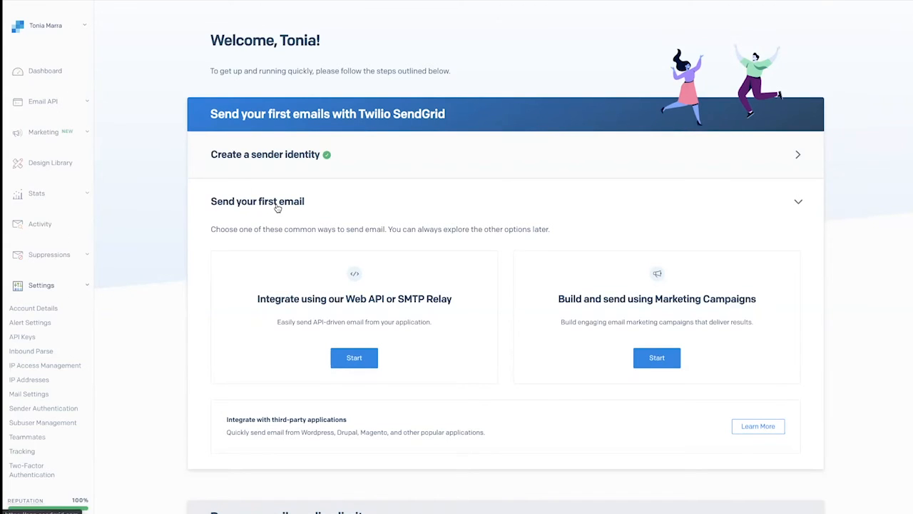
pyautogui.scroll(-3, 278, 209)
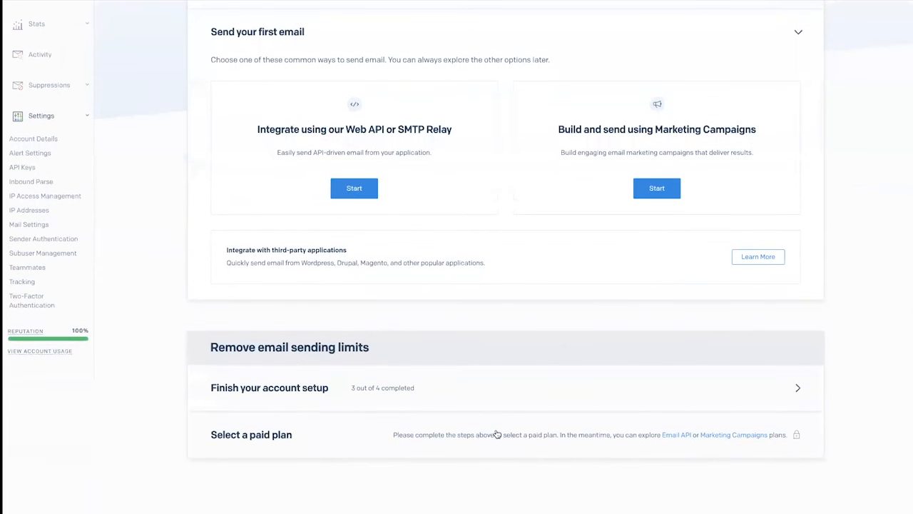
# Step: Open the Marketing Campaigns plans and browse the pricing tiers
pyautogui.click(715, 438)
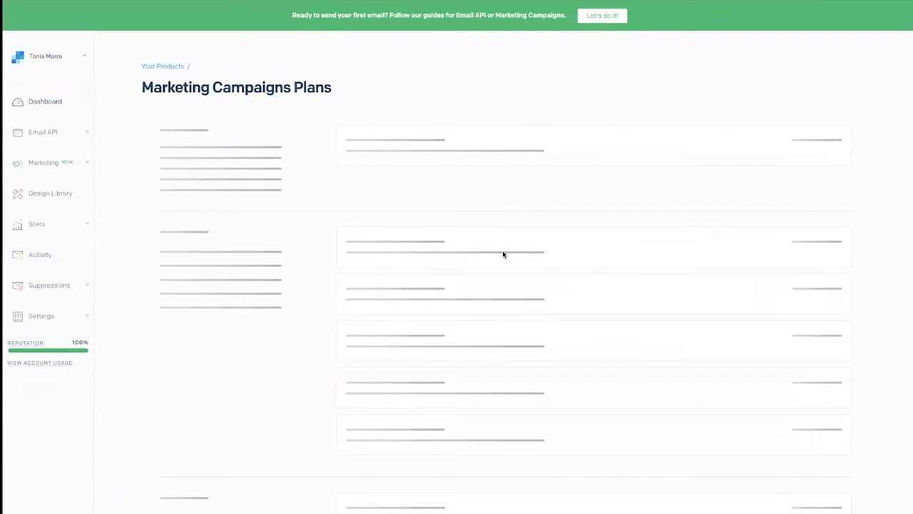
pyautogui.scroll(-4, 325, 240)
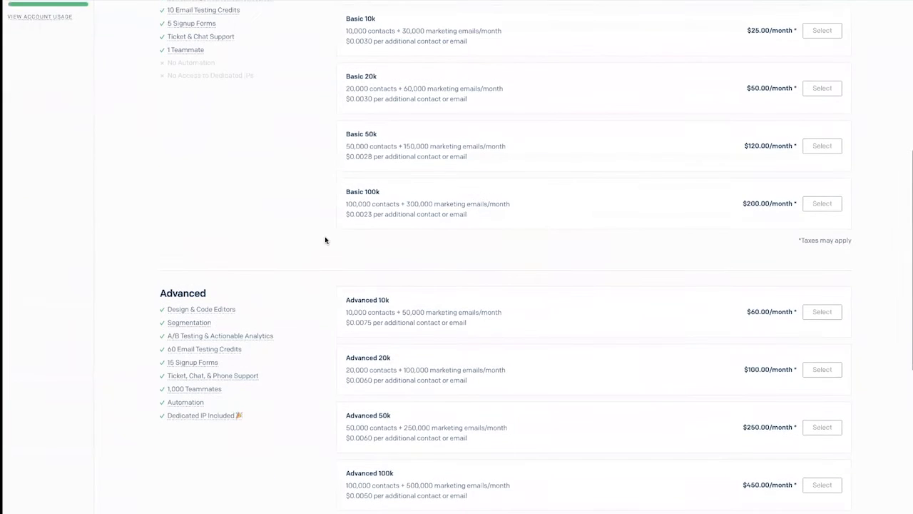
# Step: Examine the Basic and Advanced plan tiers and the Custom Pricing contact section
pyautogui.scroll(1, 326, 240)
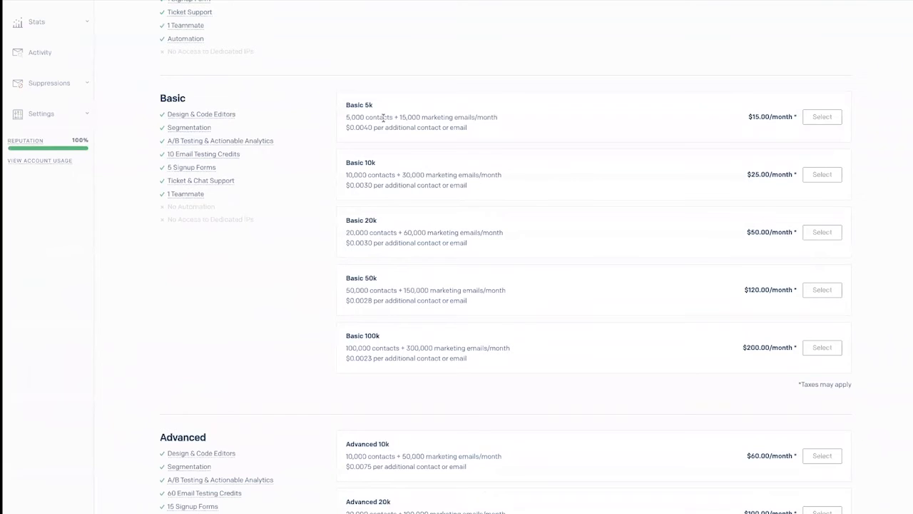
pyautogui.scroll(-6, 383, 118)
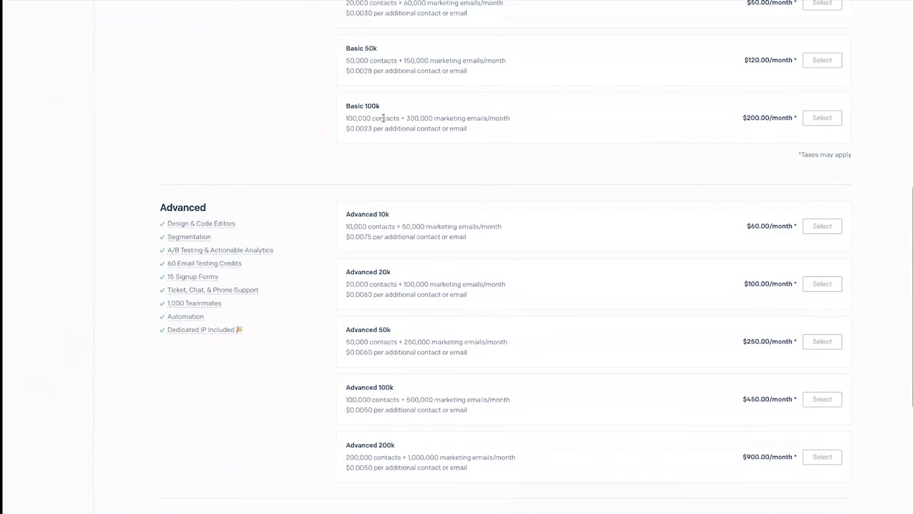
pyautogui.scroll(4, 383, 118)
pyautogui.scroll(4, 383, 118)
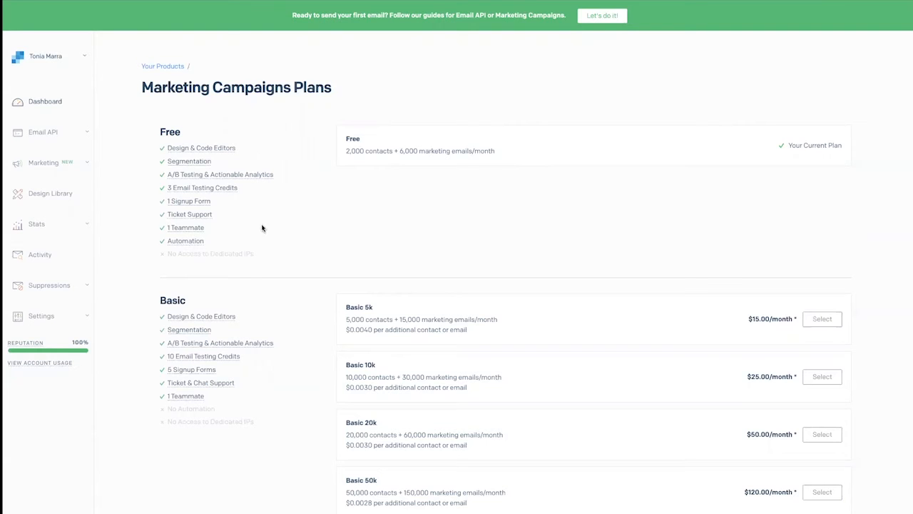
pyautogui.scroll(-2, 226, 260)
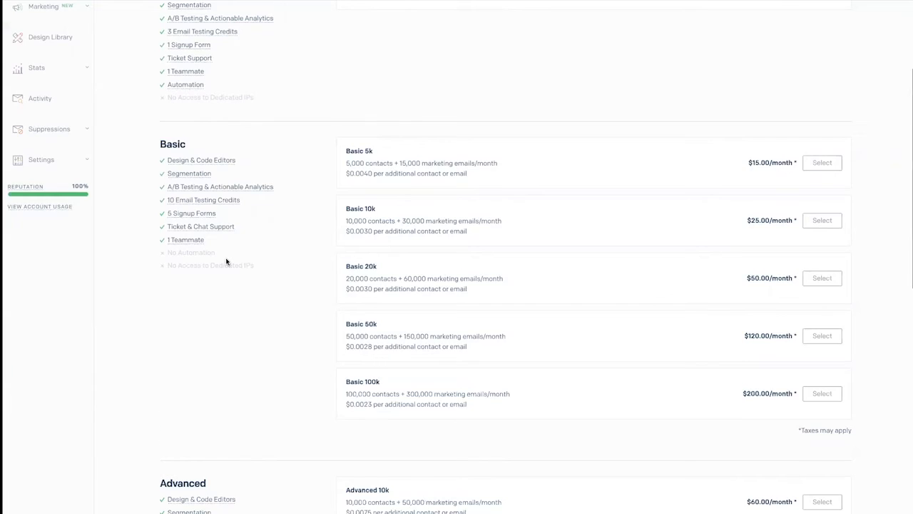
pyautogui.scroll(-3, 226, 261)
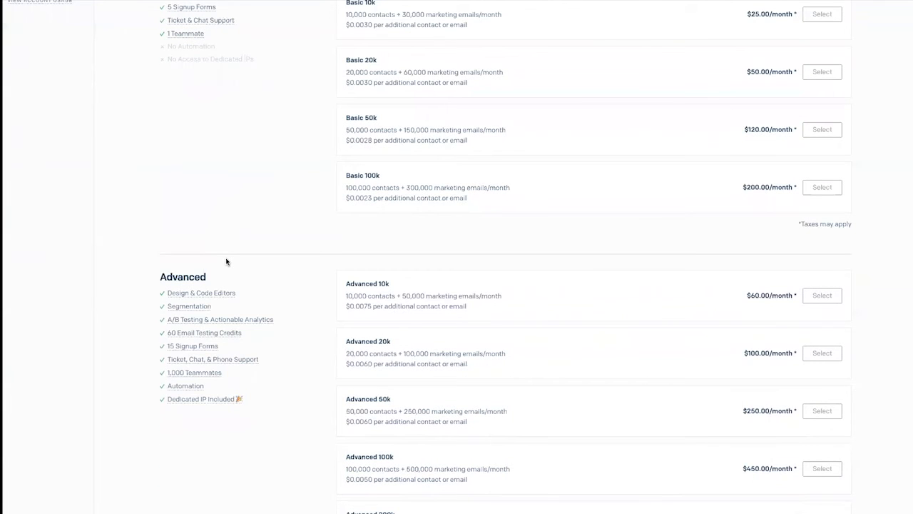
pyautogui.scroll(-2, 226, 260)
pyautogui.scroll(5, 226, 260)
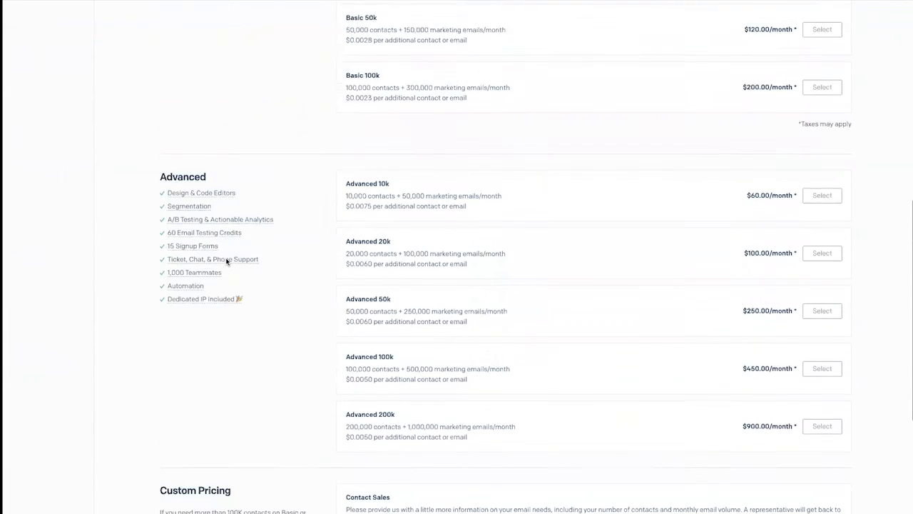
pyautogui.scroll(-7, 226, 261)
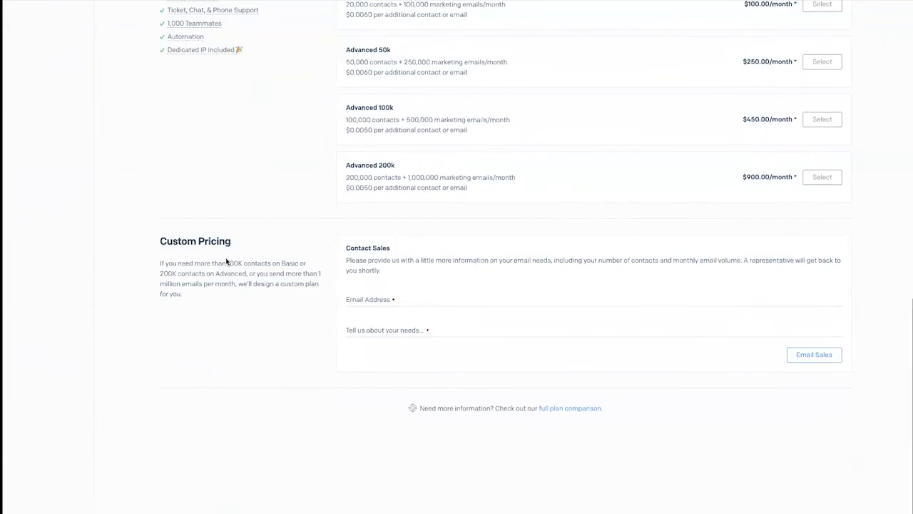
pyautogui.scroll(1, 227, 262)
pyautogui.scroll(15, 226, 261)
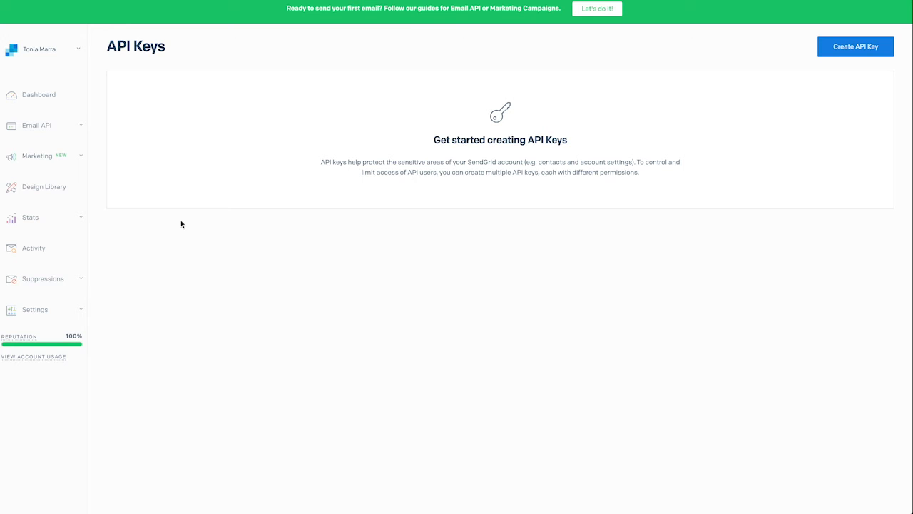
# Step: Open the API Keys page under Settings
pyautogui.click(46, 310)
pyautogui.scroll(-1, 47, 311)
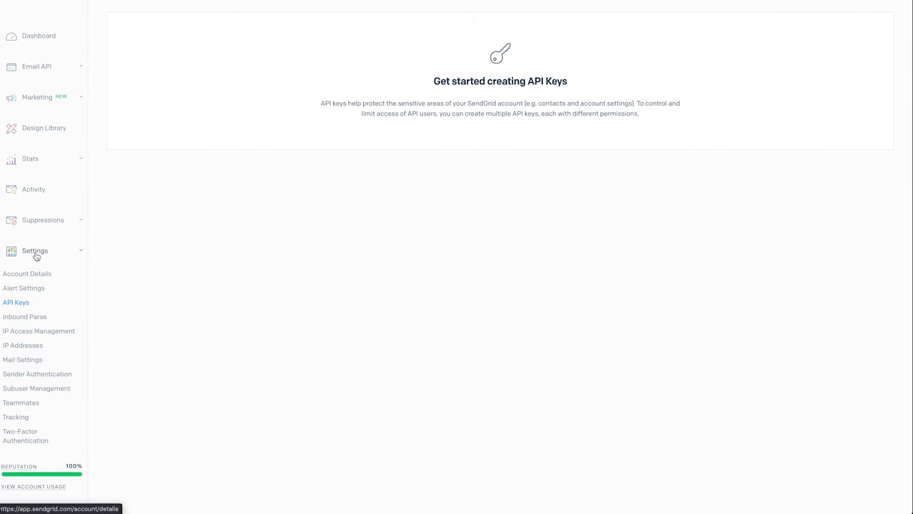
pyautogui.scroll(1, 37, 254)
pyautogui.click(36, 282)
pyautogui.click(36, 282)
pyautogui.scroll(-1, 35, 290)
pyautogui.click(22, 304)
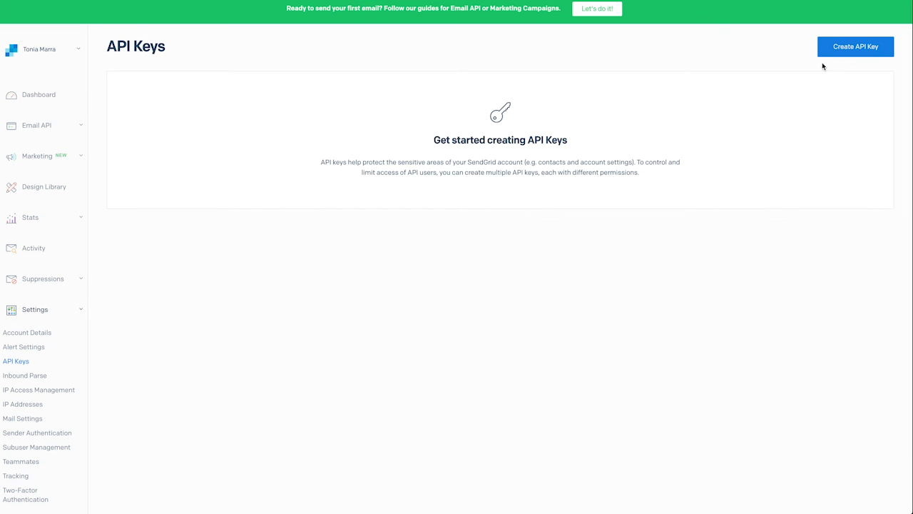
# Step: Create a full-access API key named clickfunnels
pyautogui.click(856, 55)
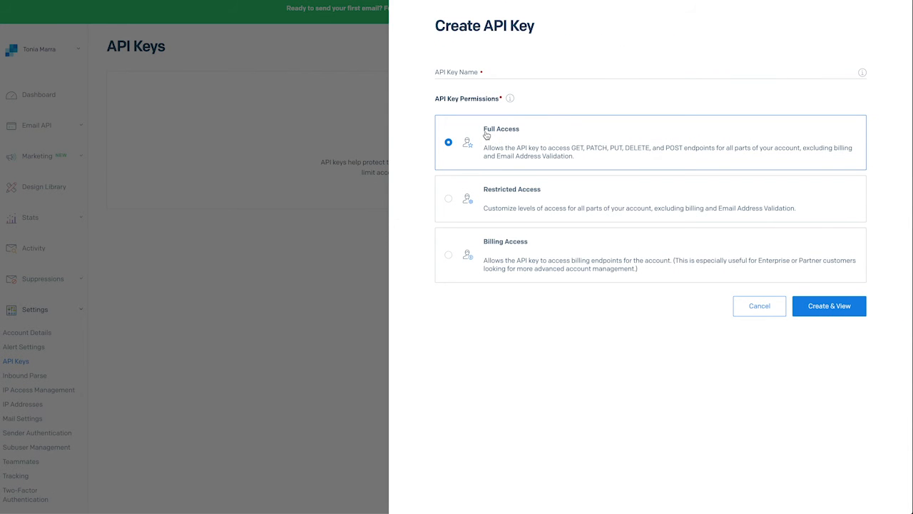
pyautogui.click(819, 307)
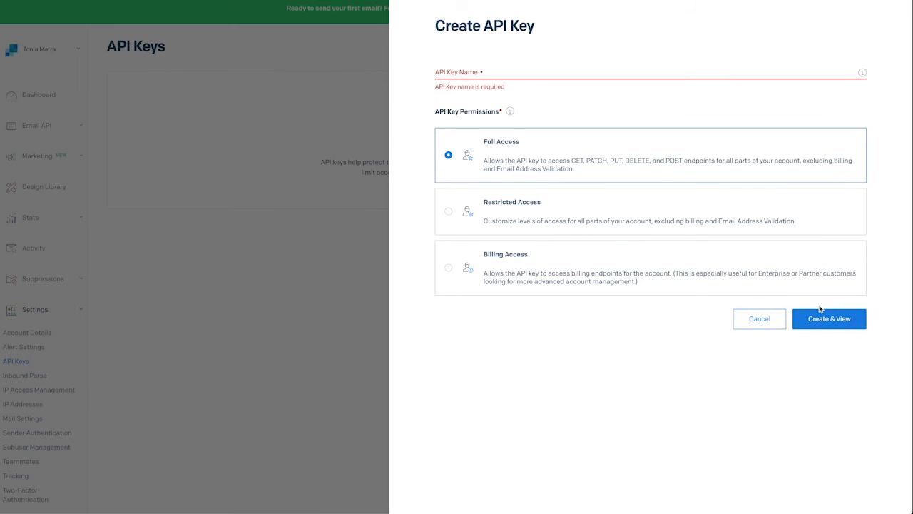
pyautogui.click(492, 70)
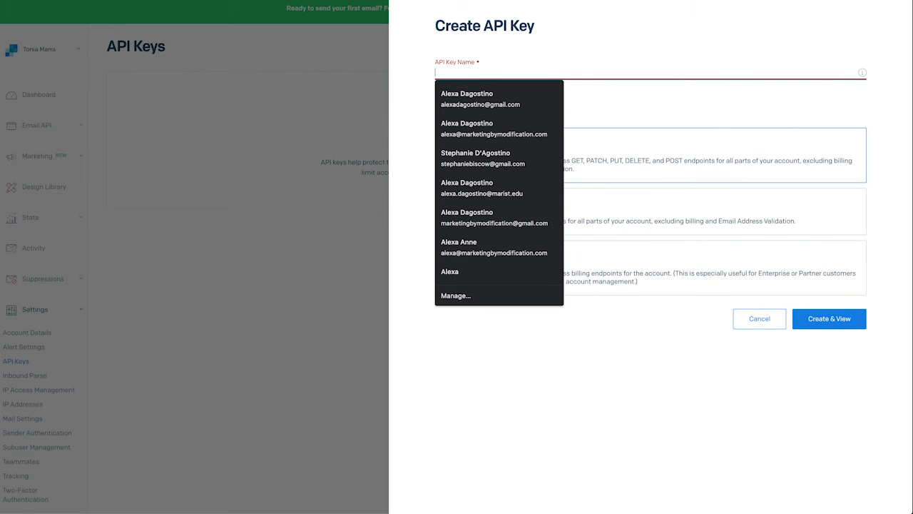
pyautogui.write('clickfunnels')
pyautogui.click(830, 318)
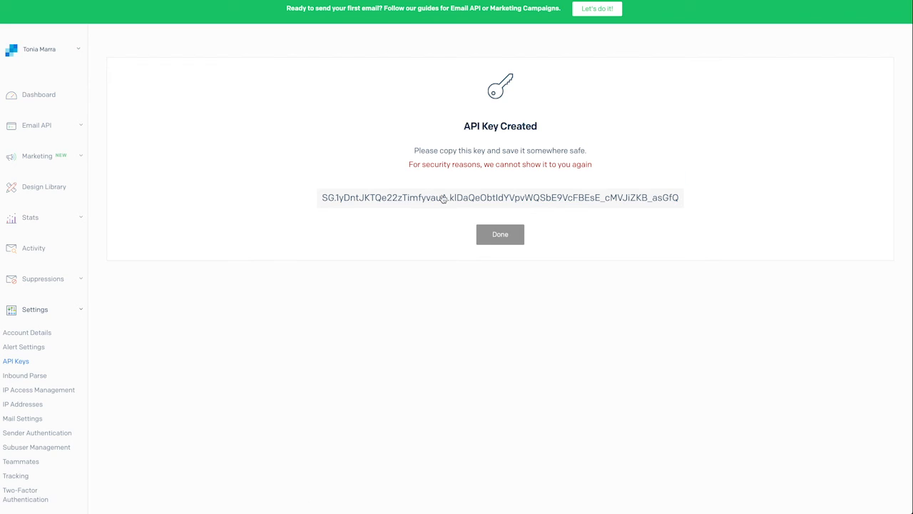
# Step: Copy the new API key into a new TextEdit document and close the key-created screen
pyautogui.click(443, 199)
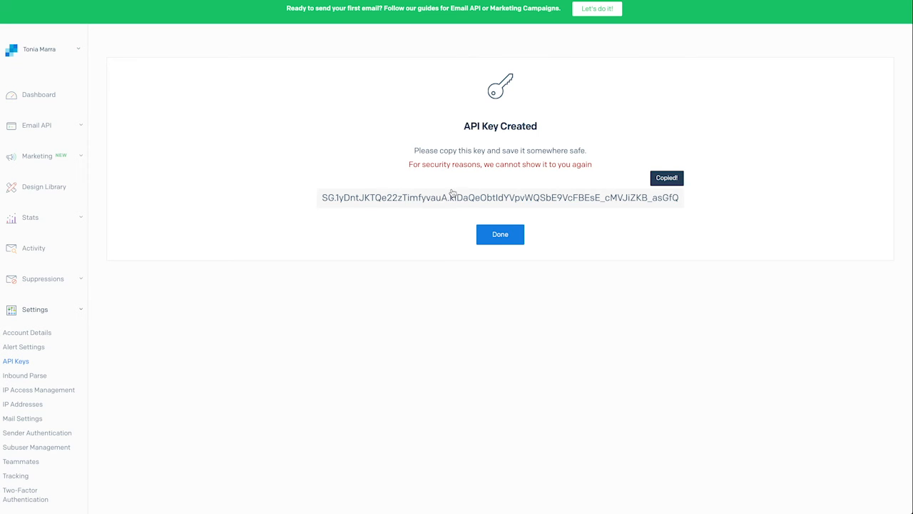
pyautogui.press('super+space')
pyautogui.write('textedit')
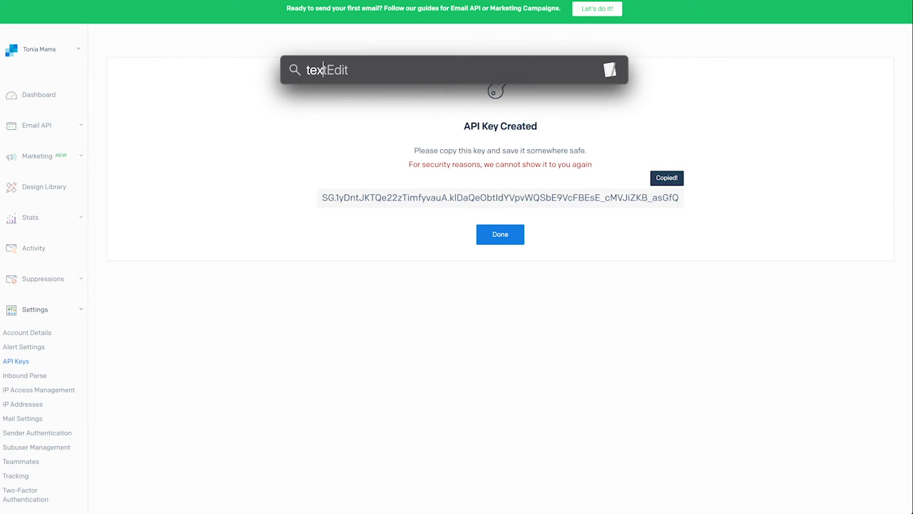
pyautogui.press('Return')
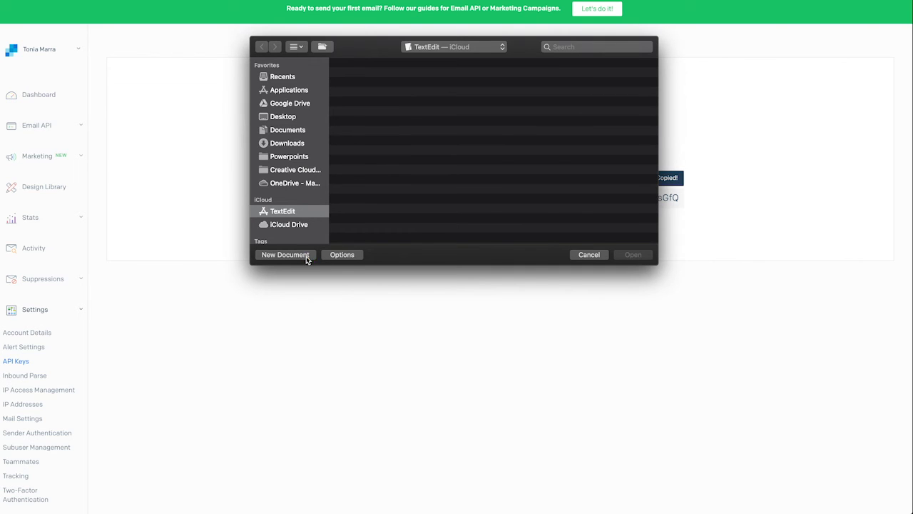
pyautogui.click(285, 255)
pyautogui.press('super+v')
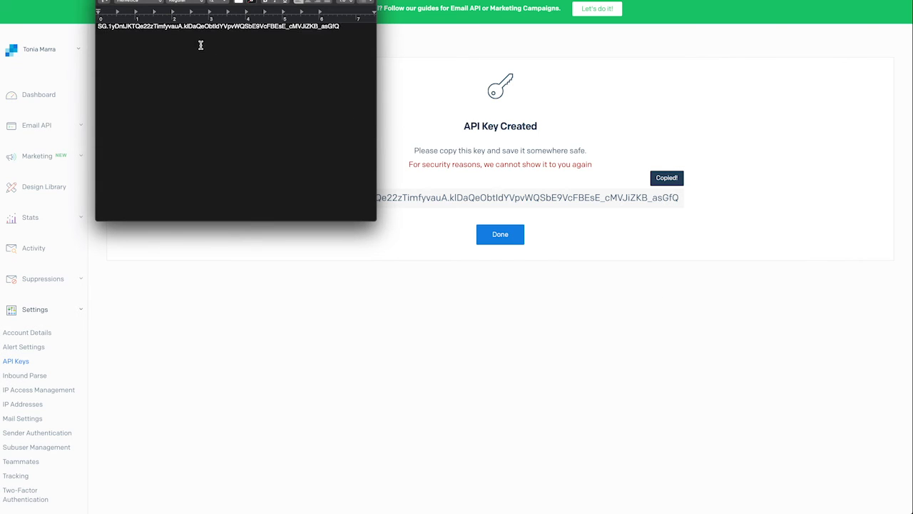
pyautogui.click(392, 273)
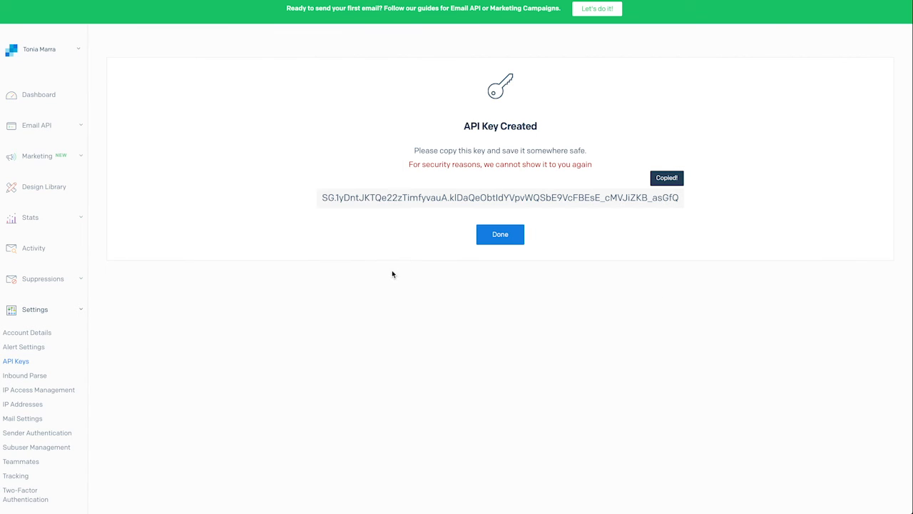
pyautogui.click(489, 233)
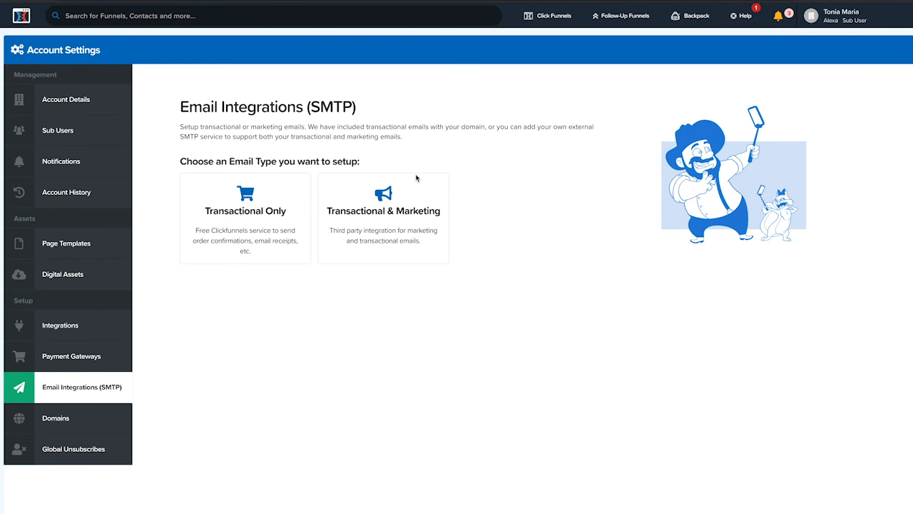
# Step: Start a new Transactional & Marketing SMTP integration in ClickFunnels
pyautogui.click(405, 211)
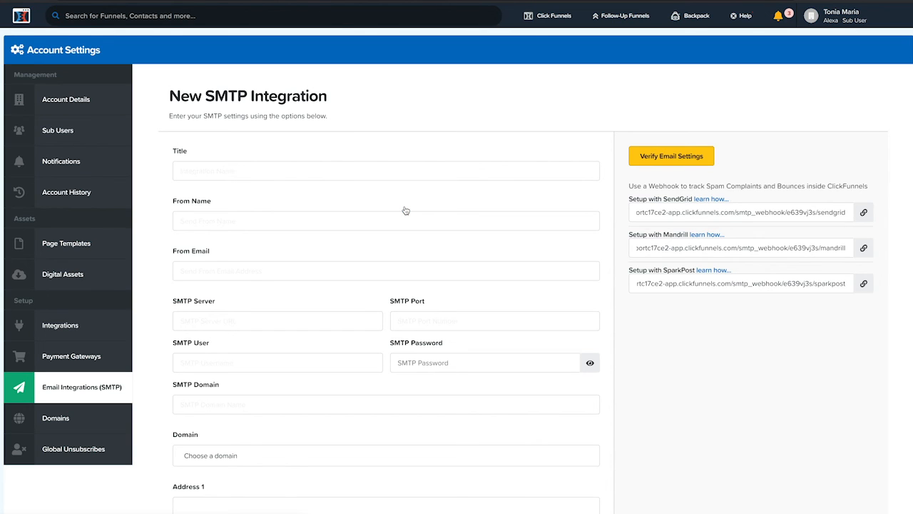
pyautogui.click(348, 172)
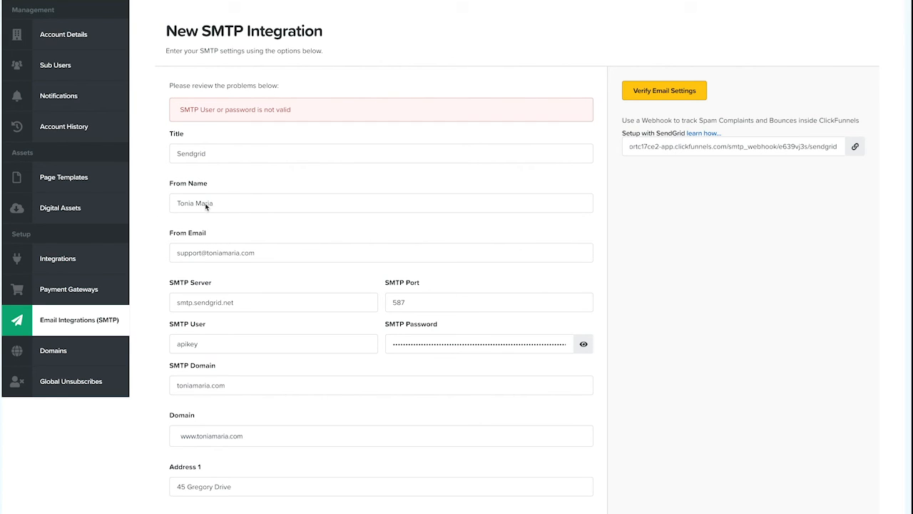
# Step: Replace the SMTP password with the SendGrid API key saved in TextEdit
pyautogui.click(195, 252)
pyautogui.click(211, 235)
pyautogui.doubleClick(214, 304)
pyautogui.tripleClick(214, 303)
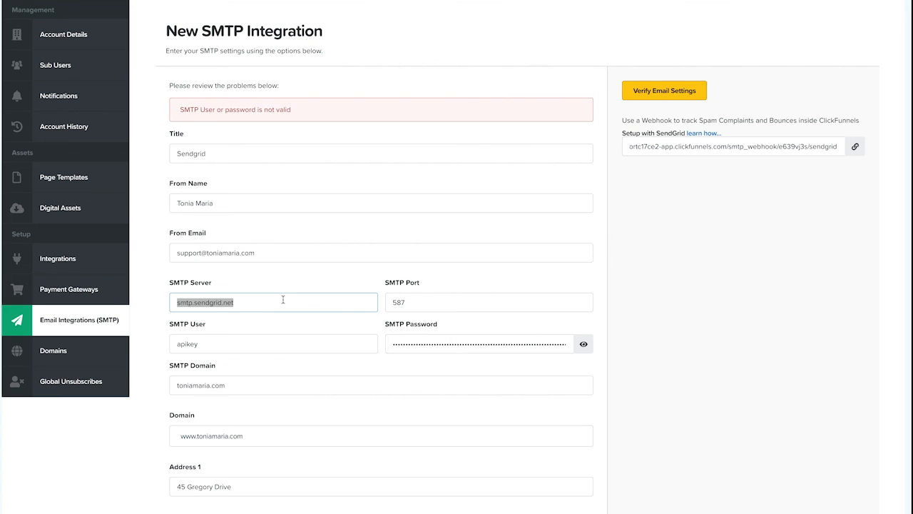
pyautogui.click(449, 302)
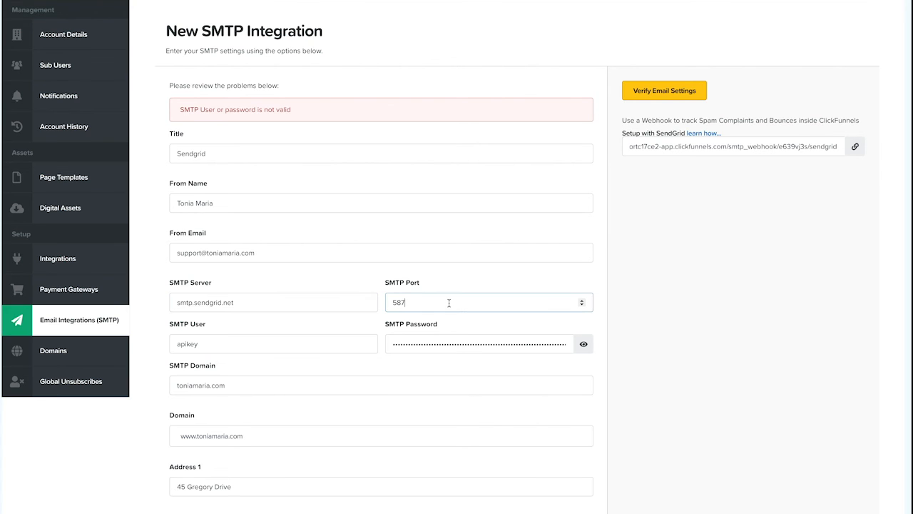
pyautogui.click(283, 343)
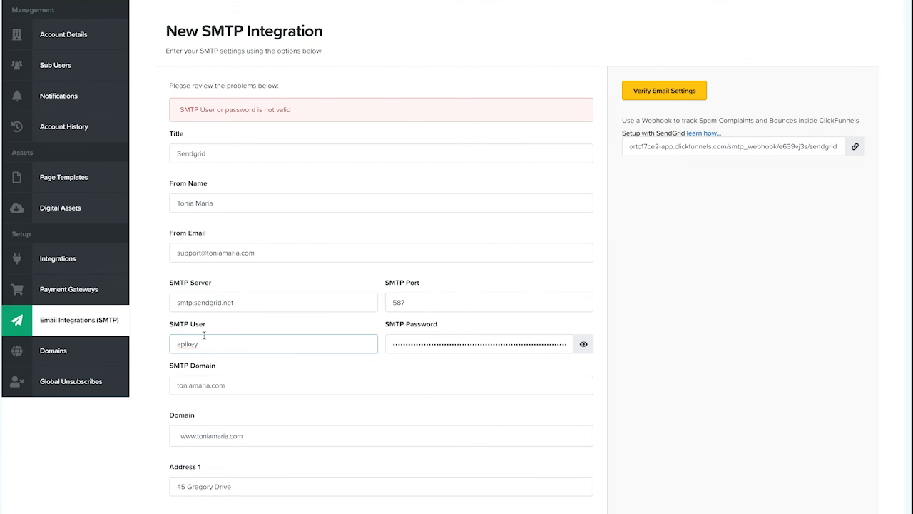
pyautogui.doubleClick(462, 344)
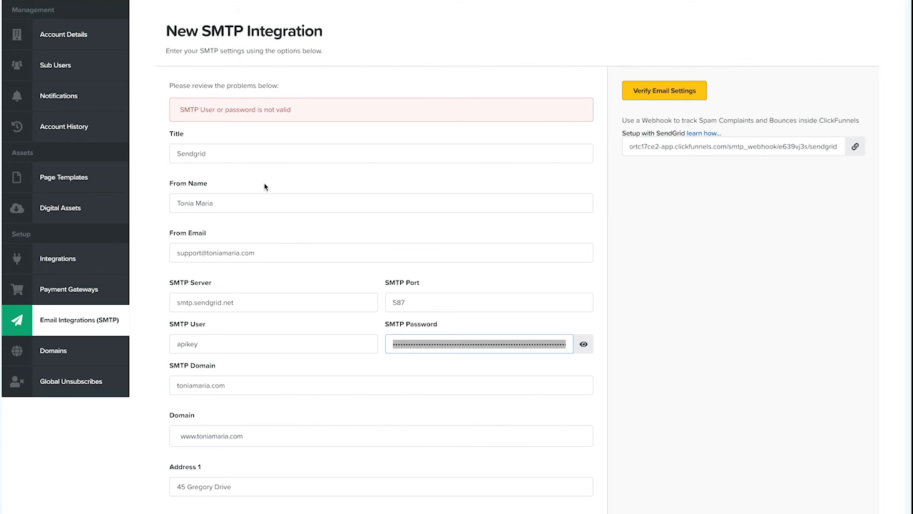
pyautogui.click(644, 489)
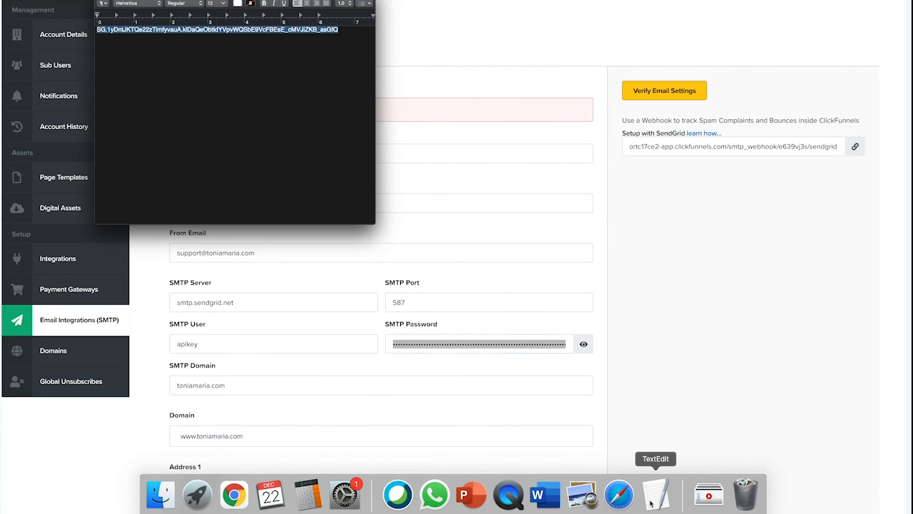
pyautogui.click(495, 57)
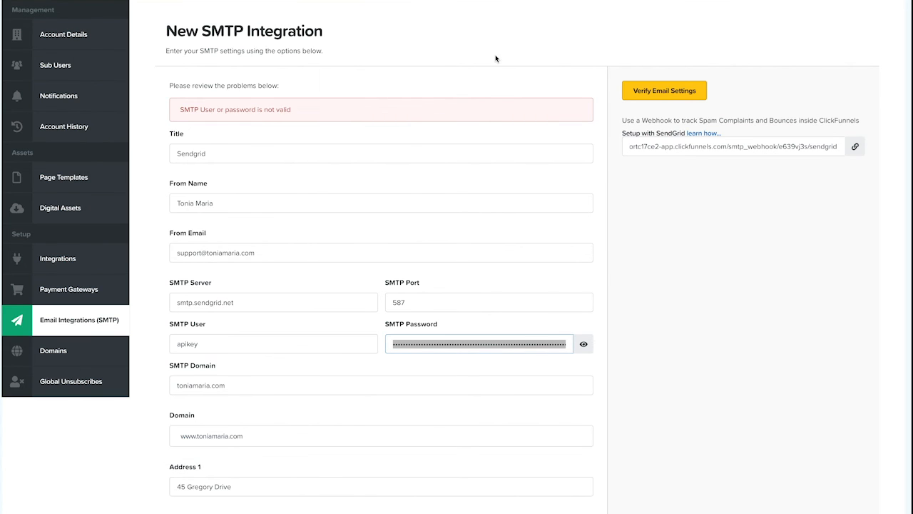
# Step: Review the SMTP Domain and Domain fields of the integration form
pyautogui.scroll(-3, 491, 393)
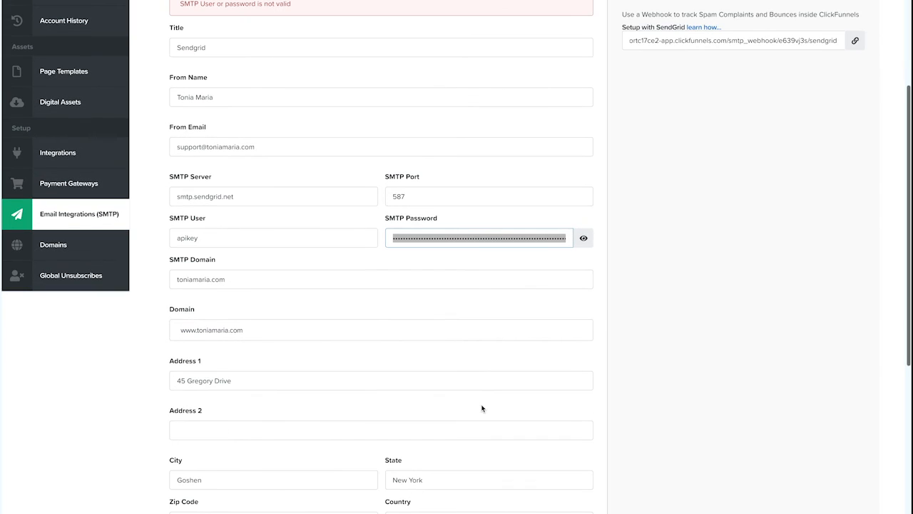
pyautogui.click(194, 278)
pyautogui.click(239, 277)
pyautogui.scroll(-2, 239, 277)
pyautogui.click(231, 260)
pyautogui.click(231, 260)
pyautogui.click(233, 279)
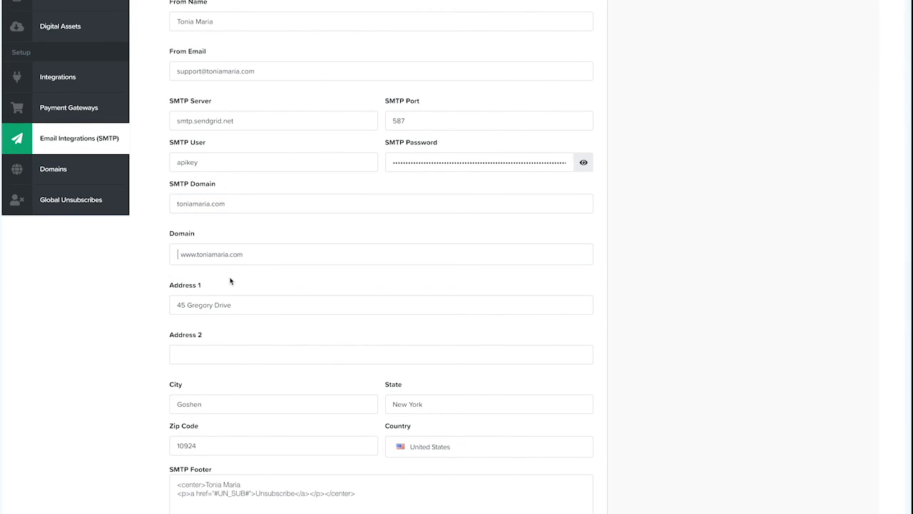
# Step: Append | Duplication Diva to the footer's name line and fix the opening <a> tag in the SMTP footer
pyautogui.scroll(-5, 246, 254)
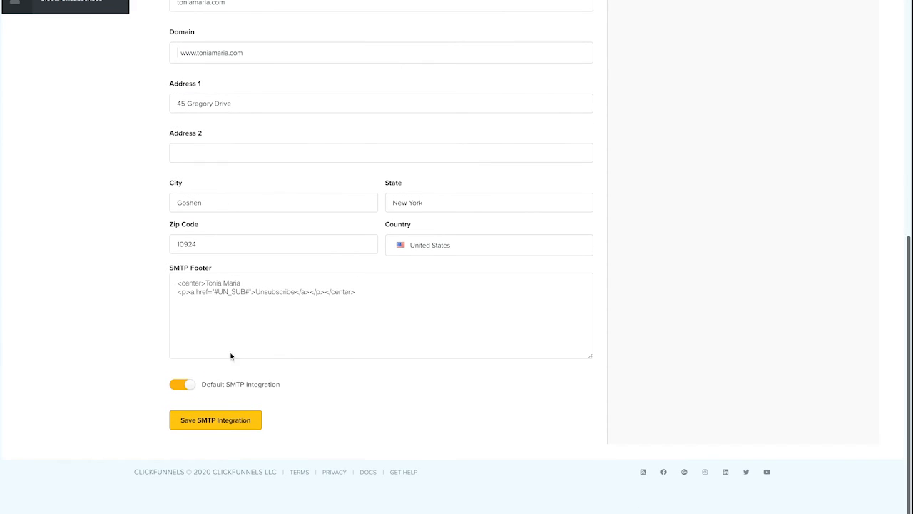
pyautogui.moveTo(176, 284); pyautogui.dragTo(373, 302)
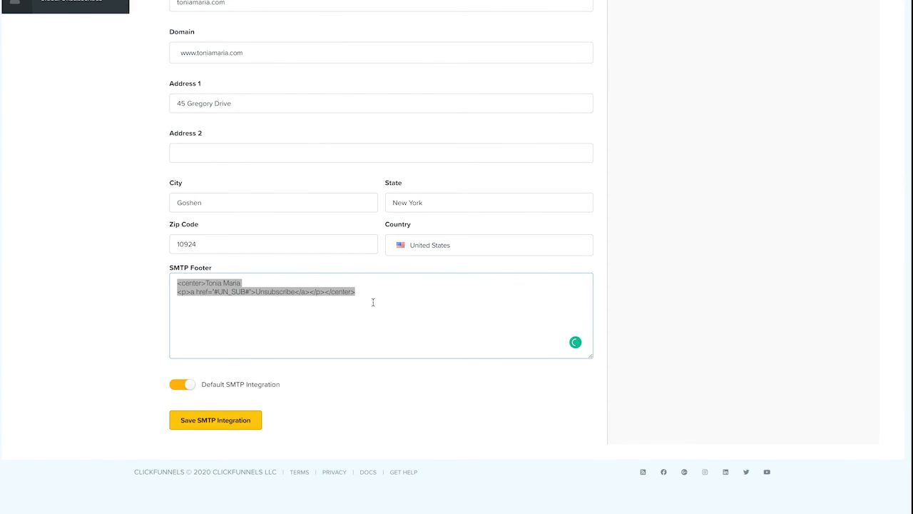
pyautogui.press('Right')
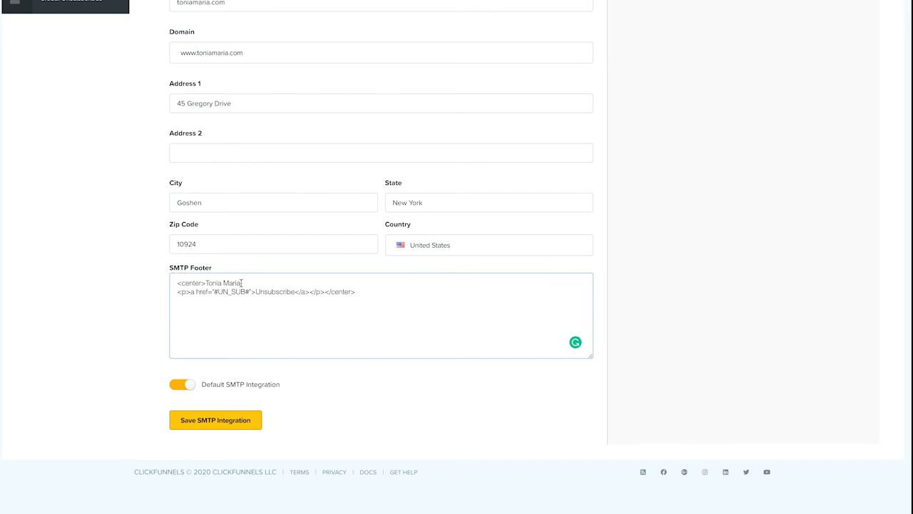
pyautogui.click(242, 283)
pyautogui.write('| Duplication Diva')
pyautogui.click(193, 294)
pyautogui.write('<')
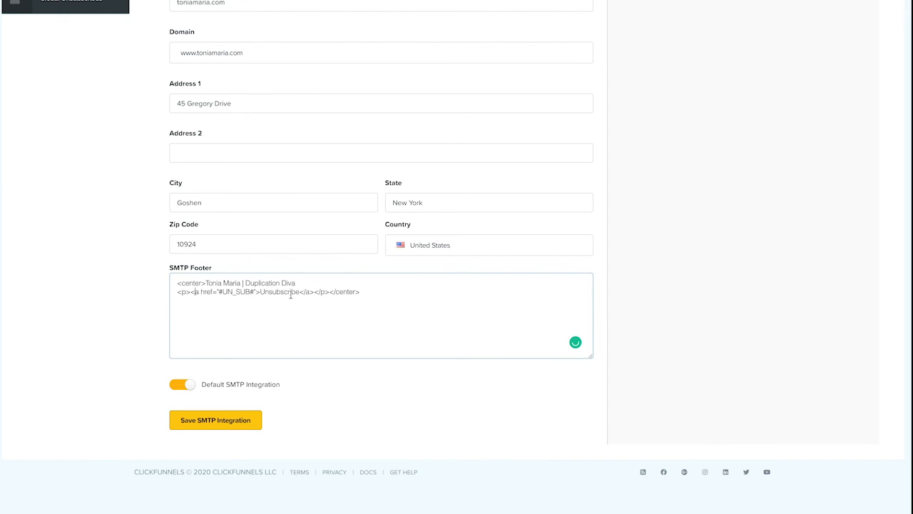
pyautogui.moveTo(254, 291); pyautogui.dragTo(219, 292)
pyautogui.click(284, 292)
# Step: Save the SMTP integration, declining to store the password in the browser
pyautogui.click(236, 423)
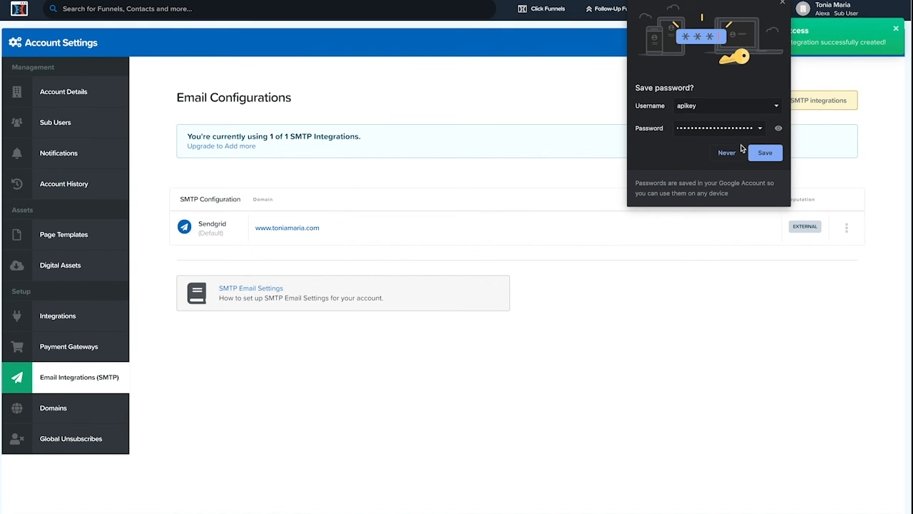
pyautogui.click(729, 152)
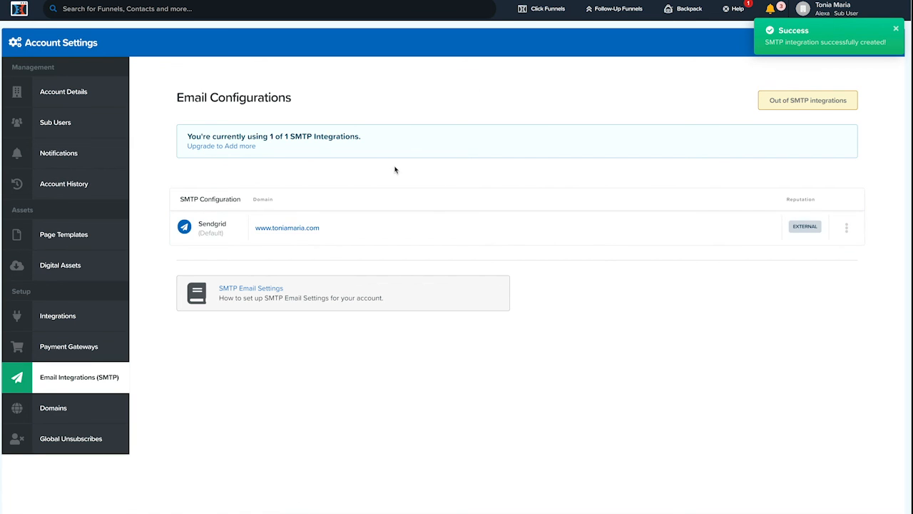
# Step: Open the Sendgrid SMTP integration and copy its SendGrid webhook URL
pyautogui.click(211, 228)
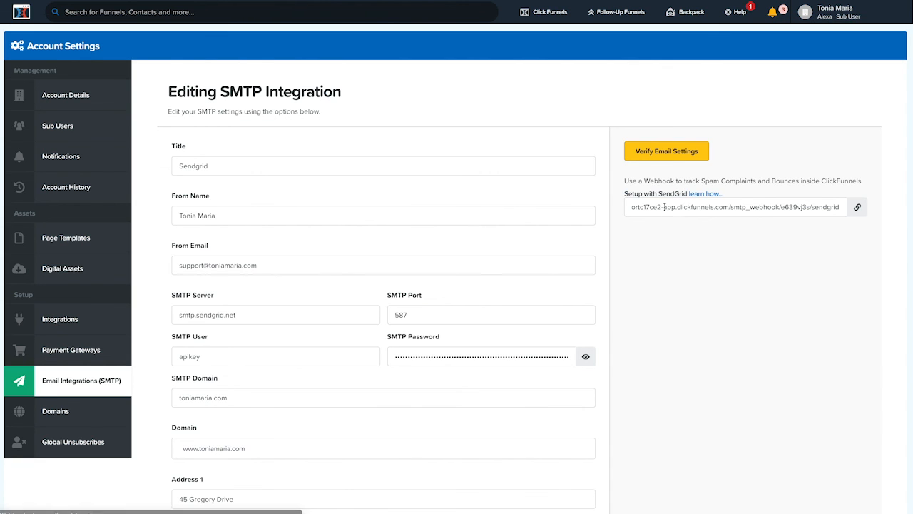
pyautogui.click(664, 207)
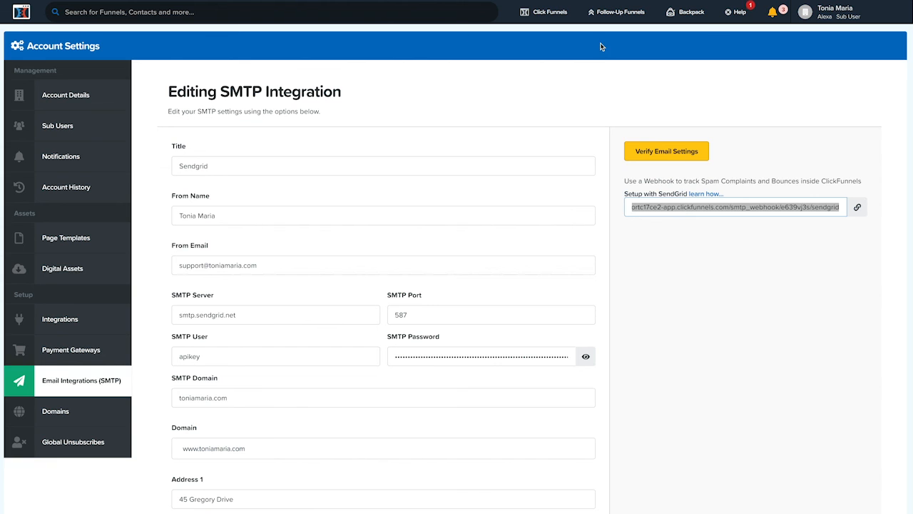
pyautogui.rightClick(117, 0)
pyautogui.press('Escape')
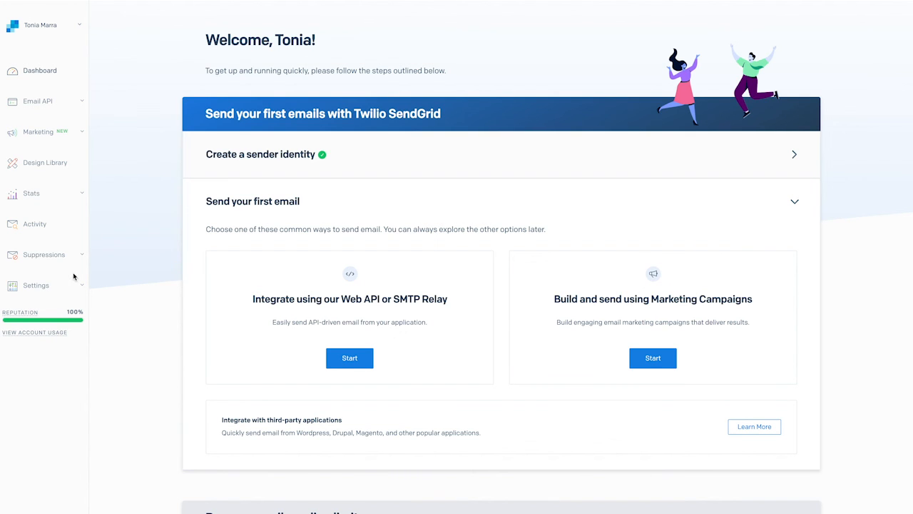
# Step: Open SendGrid's Event Webhook mail setting, paste the ClickFunnels webhook URL as the HTTP Post URL and test the integration
pyautogui.click(52, 287)
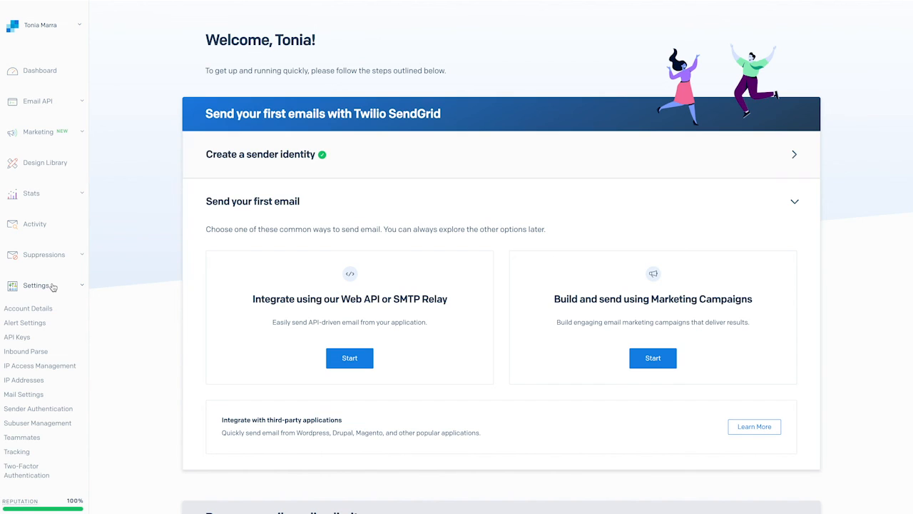
pyautogui.click(32, 395)
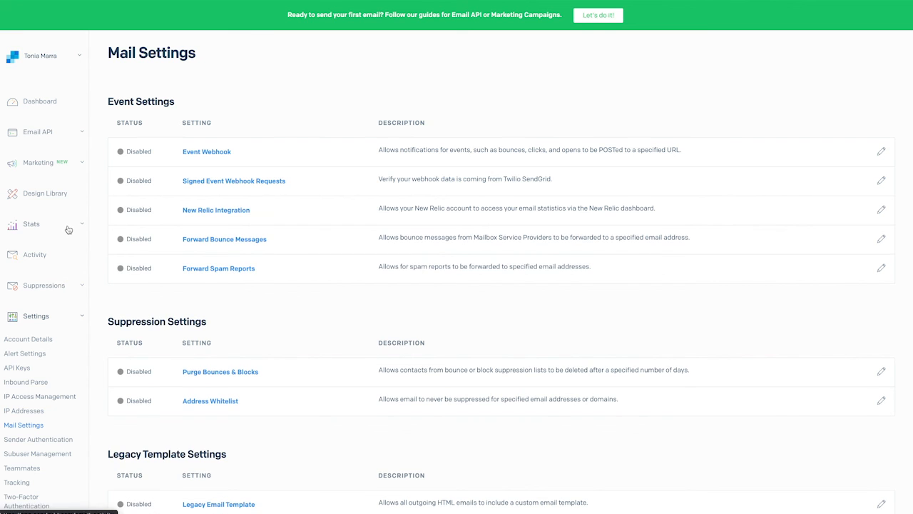
pyautogui.click(222, 155)
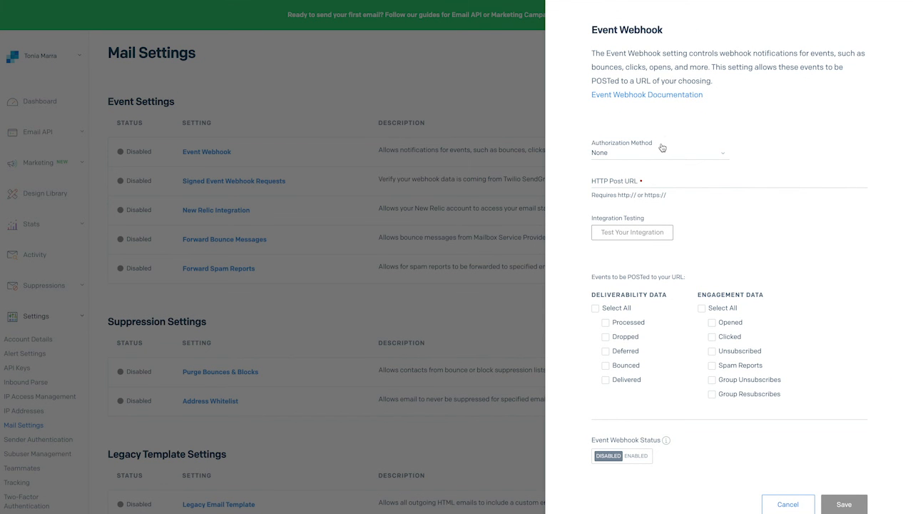
pyautogui.click(632, 187)
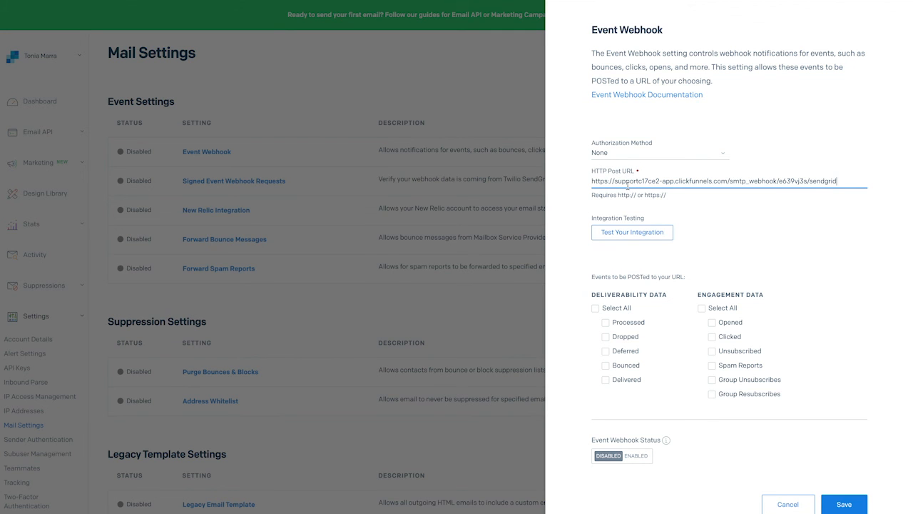
pyautogui.click(659, 237)
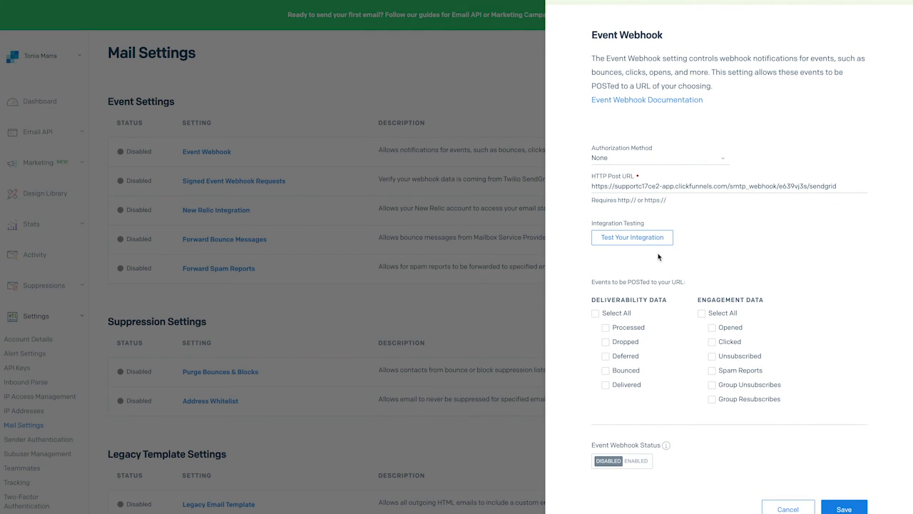
# Step: Select the Dropped, Bounced, Delivered, Opened, Clicked and Unsubscribed events and enable the Event Webhook status
pyautogui.click(606, 342)
pyautogui.click(606, 370)
pyautogui.click(606, 385)
pyautogui.click(712, 328)
pyautogui.click(712, 341)
pyautogui.click(713, 356)
pyautogui.click(633, 460)
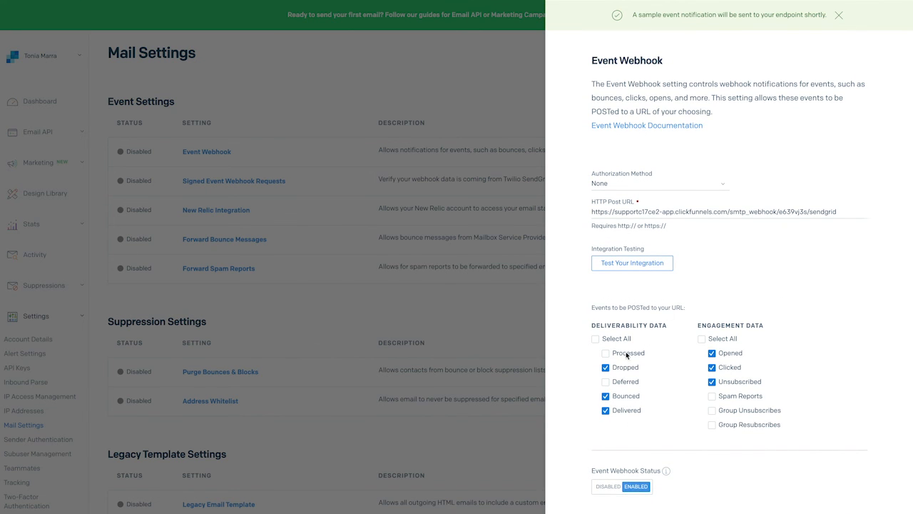
# Step: Save the Event Webhook settings and return to the ClickFunnels SMTP integration
pyautogui.doubleClick(686, 212)
pyautogui.tripleClick(687, 212)
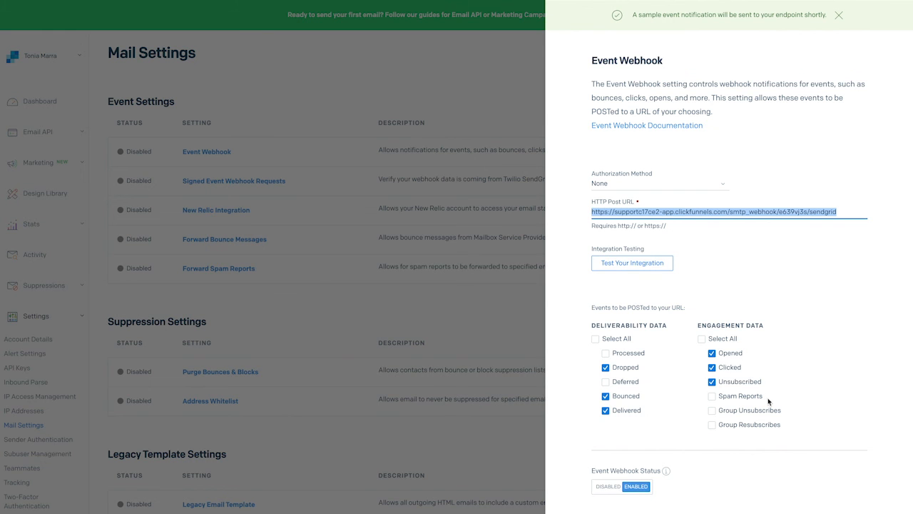
pyautogui.scroll(-3, 717, 212)
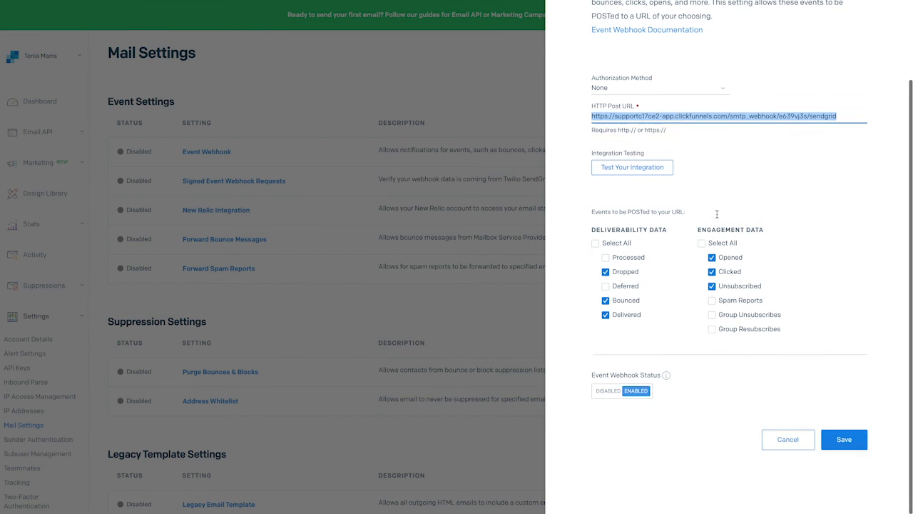
pyautogui.rightClick(848, 433)
pyautogui.press('Escape')
pyautogui.click(851, 434)
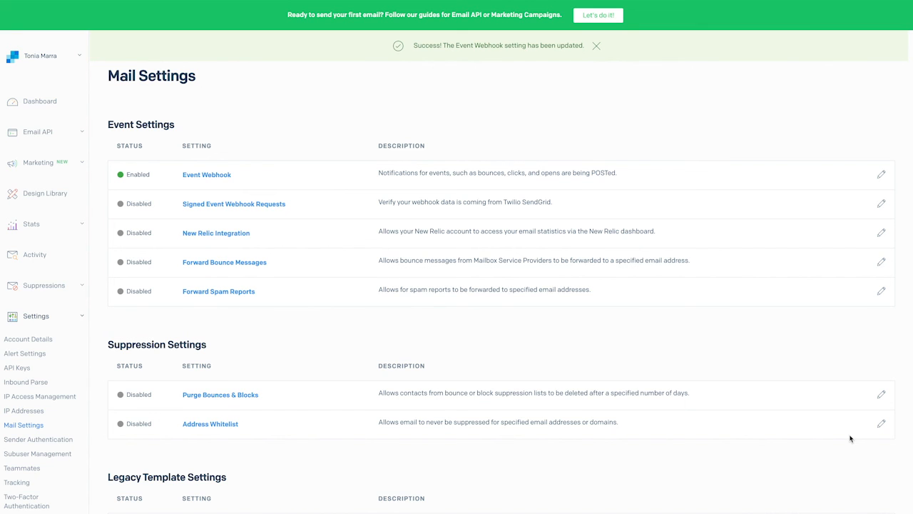
pyautogui.scroll(-1, 849, 433)
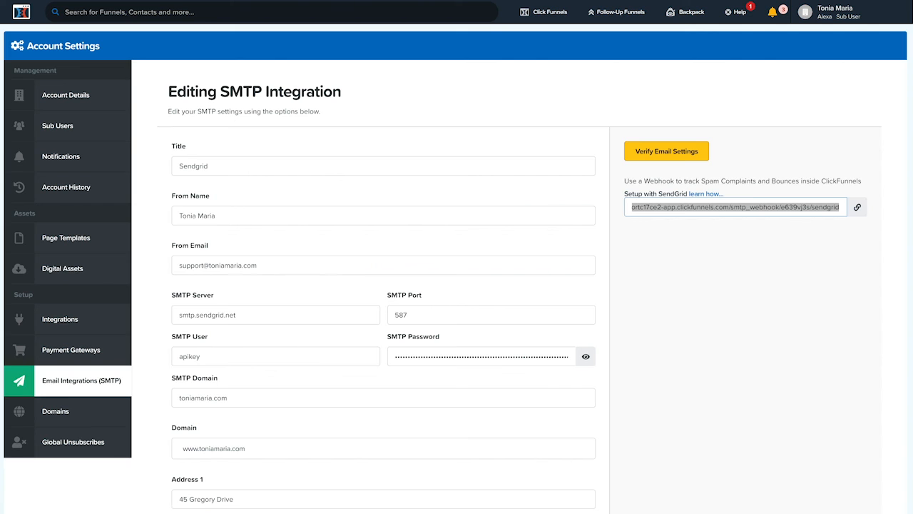
pyautogui.click(96, 383)
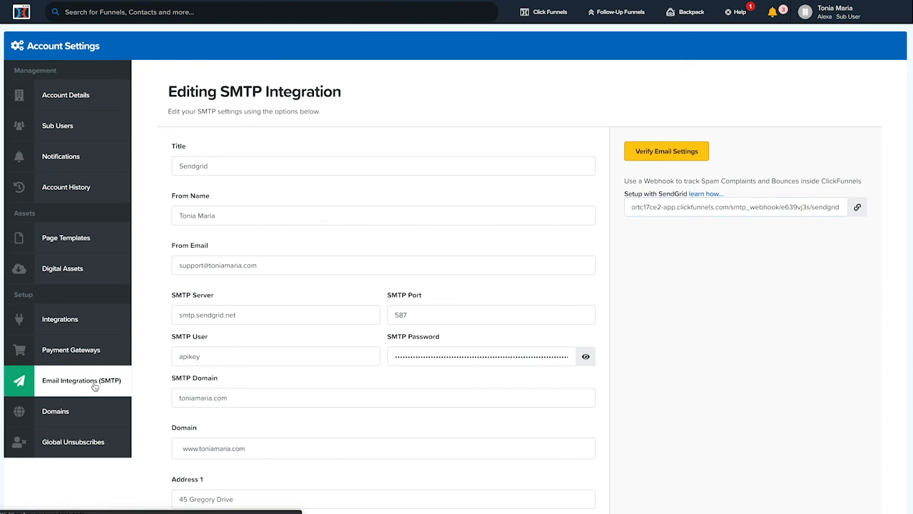